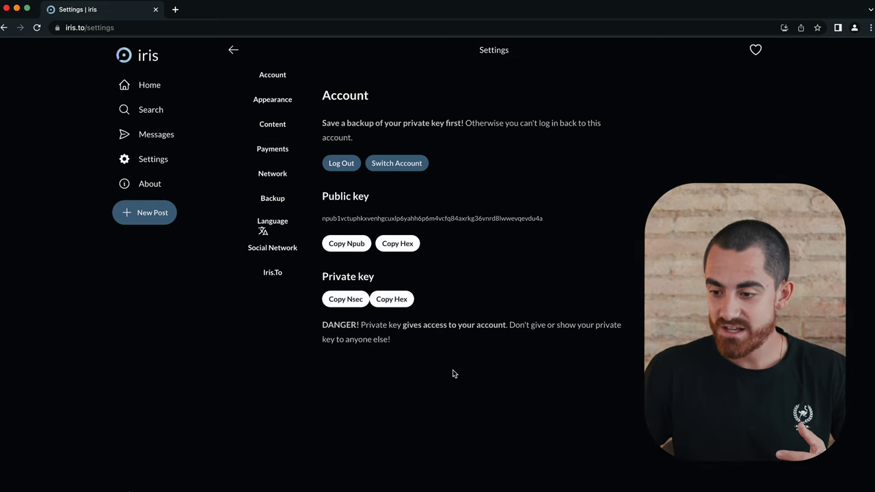
Step: Copy the account's private key in nsec format, and open the 1Password website through a web search for "1password"
click(341, 301)
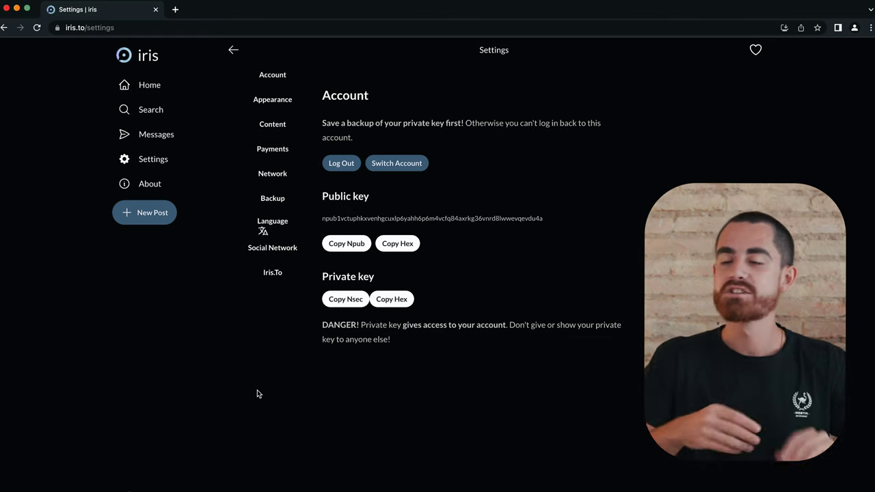
click(175, 9)
text(1passwor)
key(Return)
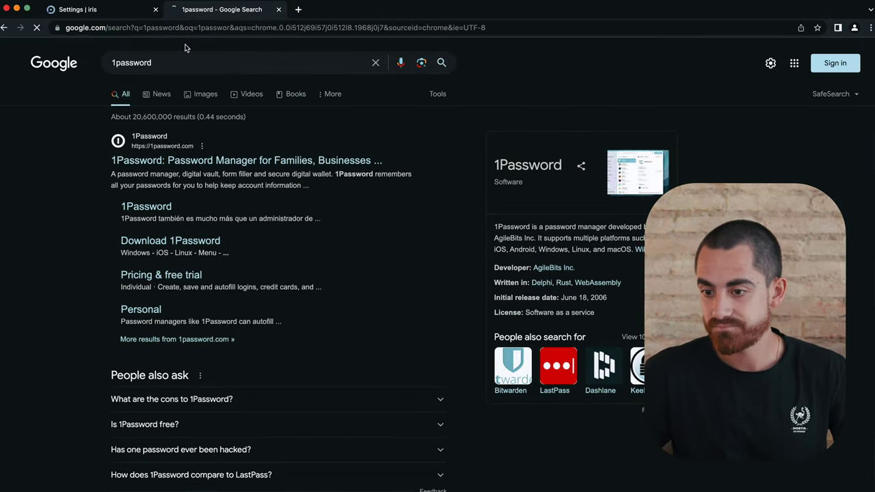
click(177, 160)
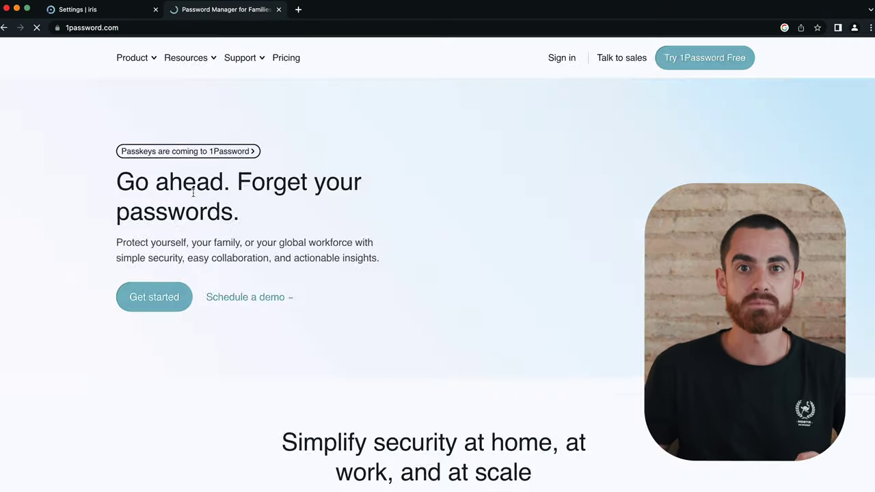
Step: Look through the 1Password home page's feature overview and dismiss the Compare plans banner
scroll(434, 277, down, 7)
scroll(435, 279, up, 7)
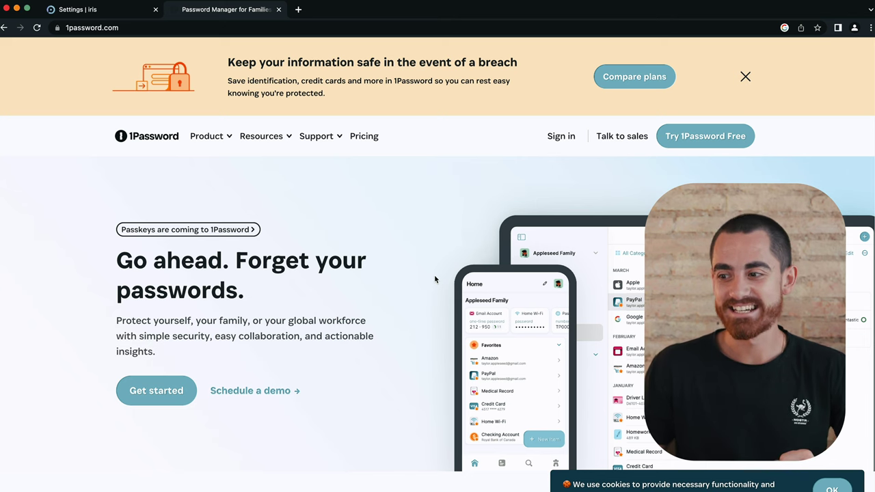
click(744, 77)
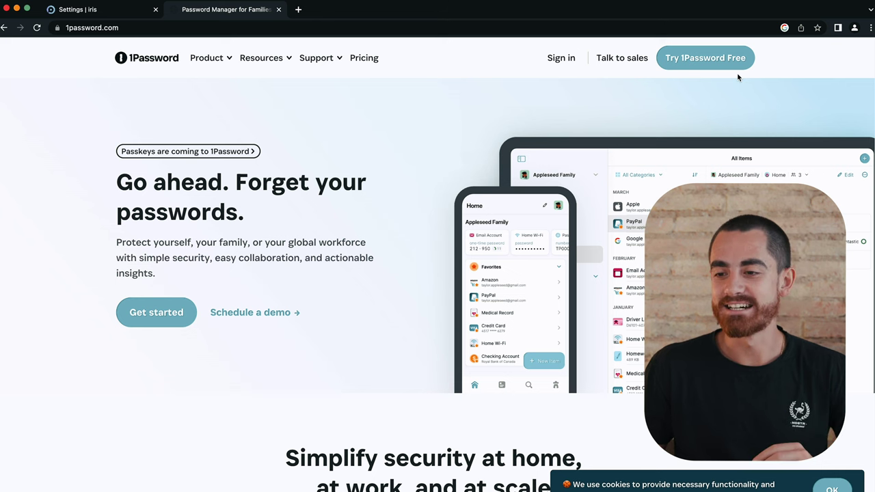
scroll(254, 155, down, 10)
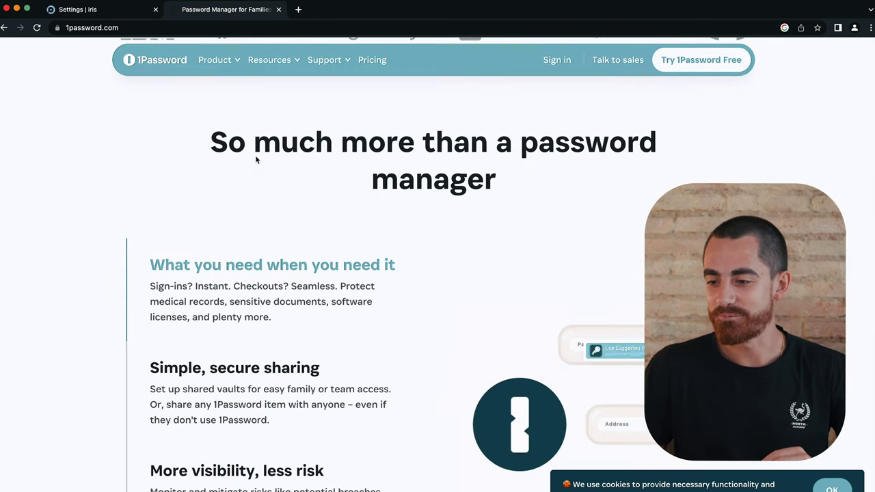
scroll(257, 160, down, 2)
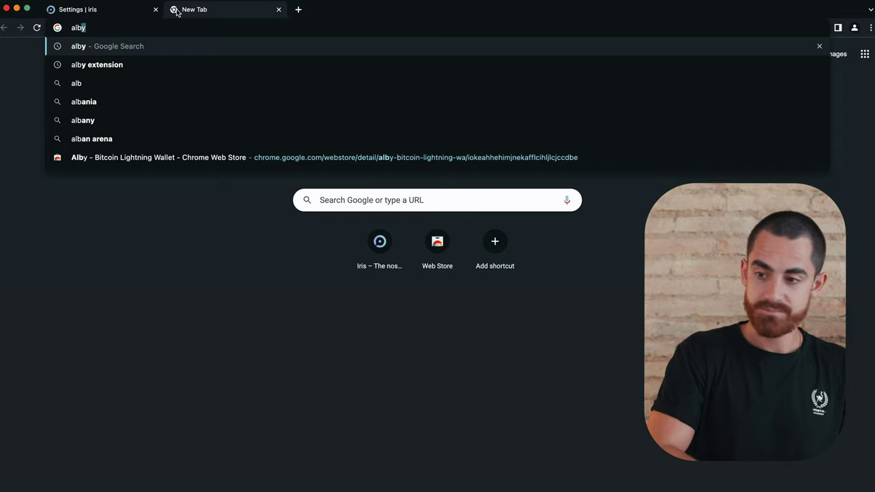
Step: Search the web for "alby" and add the Alby - Bitcoin Lightning Wallet extension to Chrome from its website
text(y)
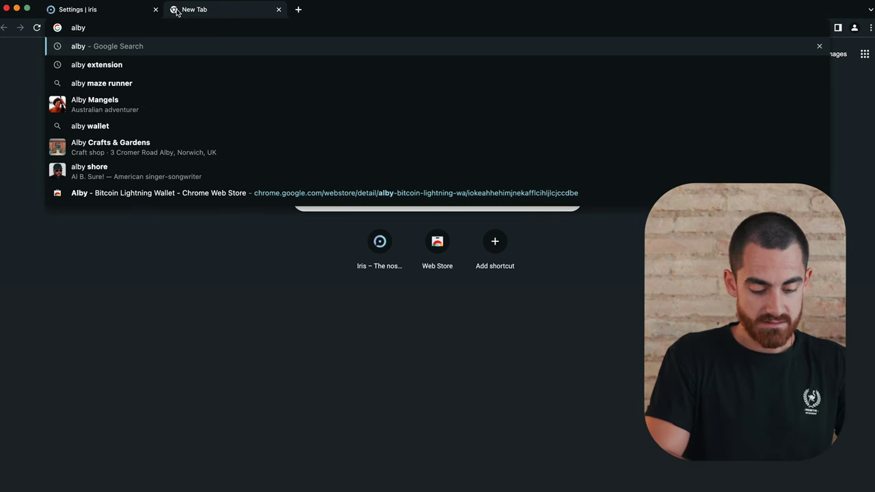
key(Return)
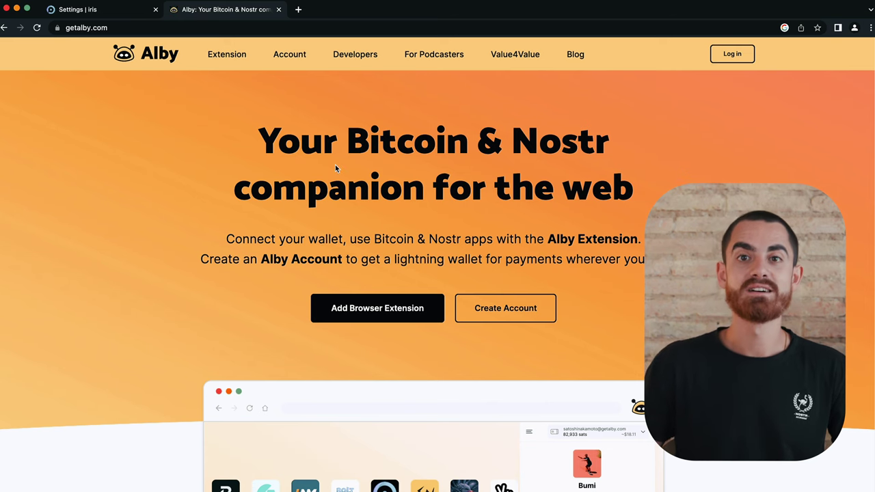
scroll(336, 168, down, 3)
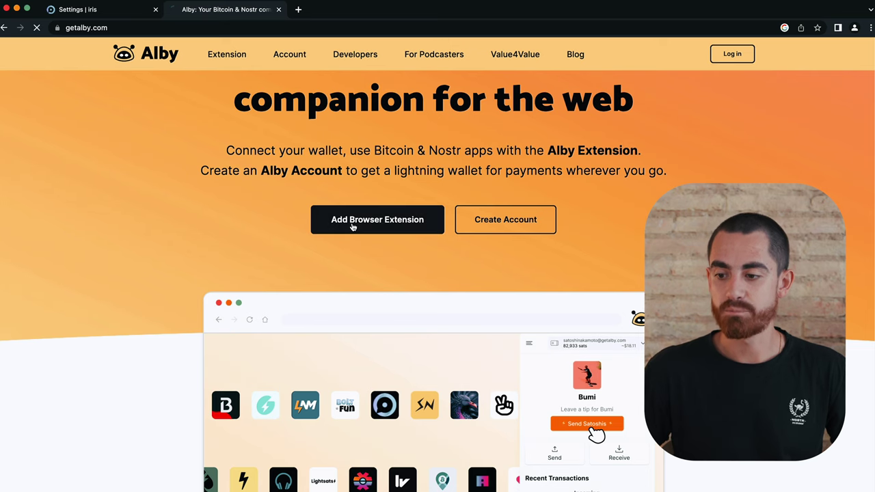
click(352, 226)
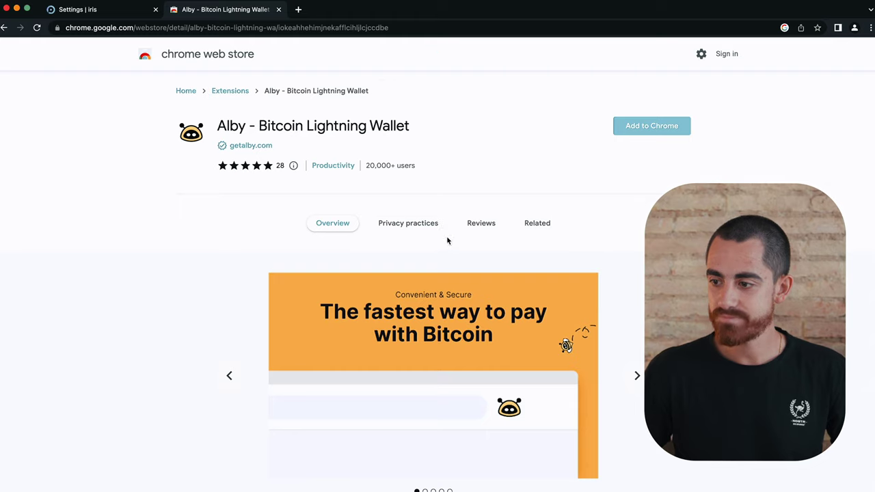
click(646, 126)
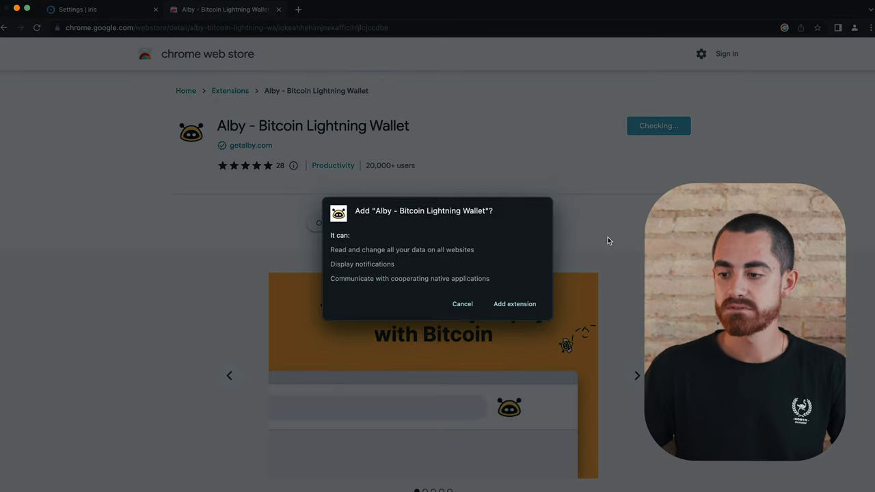
click(515, 304)
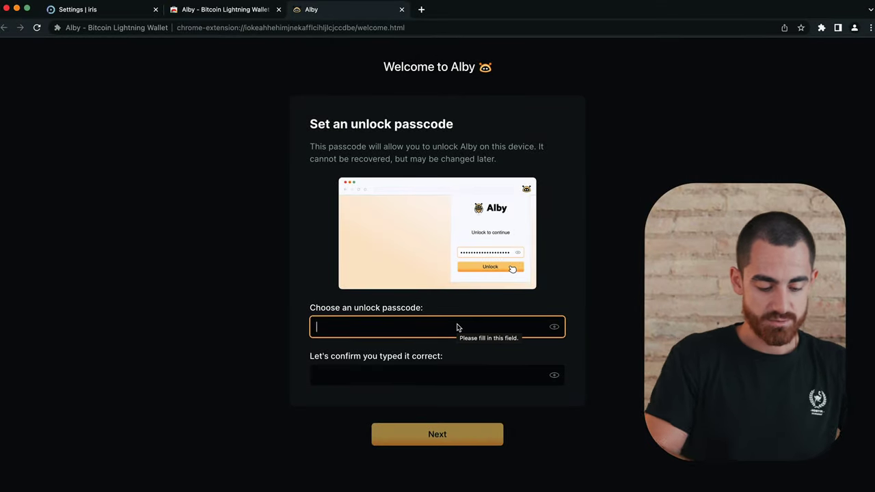
Step: Set and confirm an unlock passcode for the Alby extension
text(••)
key(super+a)
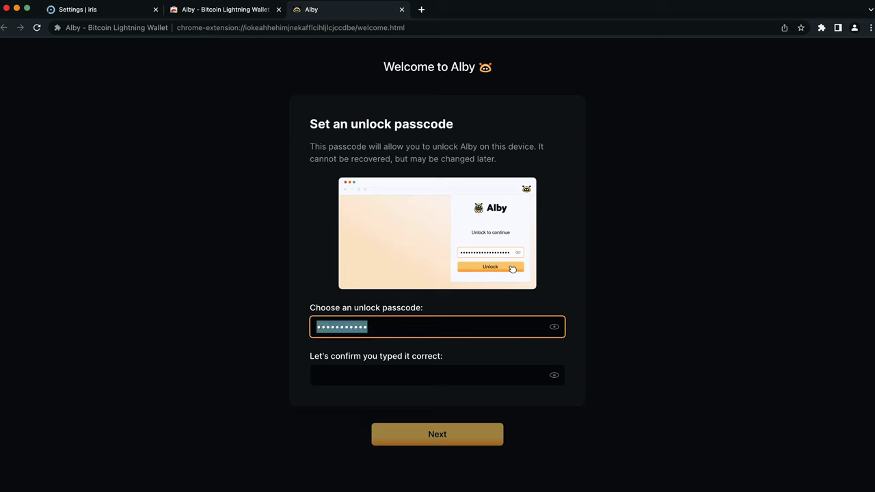
text(•)
click(379, 431)
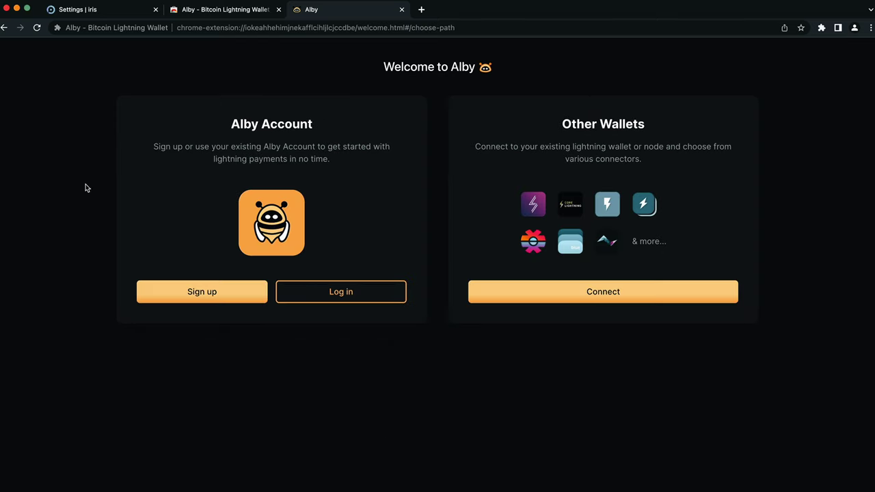
Step: Start signing up for a new Alby account and fill in the e-mail address, the account password and its confirmation
click(231, 289)
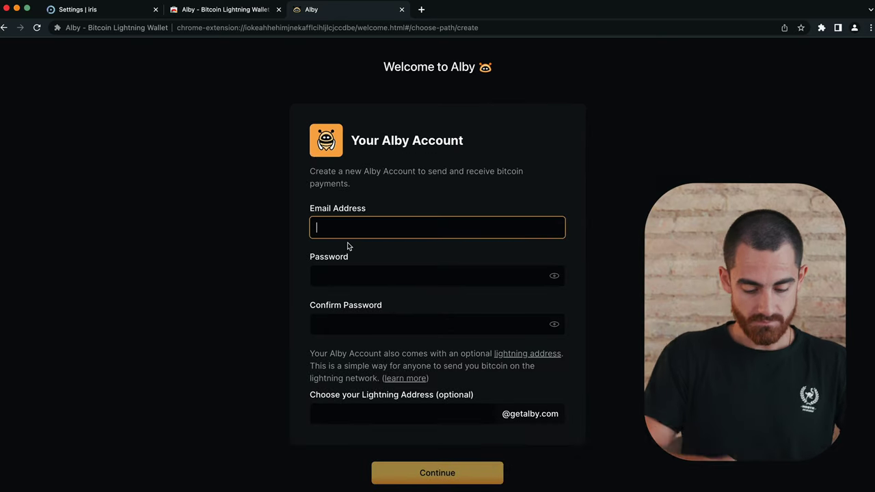
key(super+v)
click(361, 275)
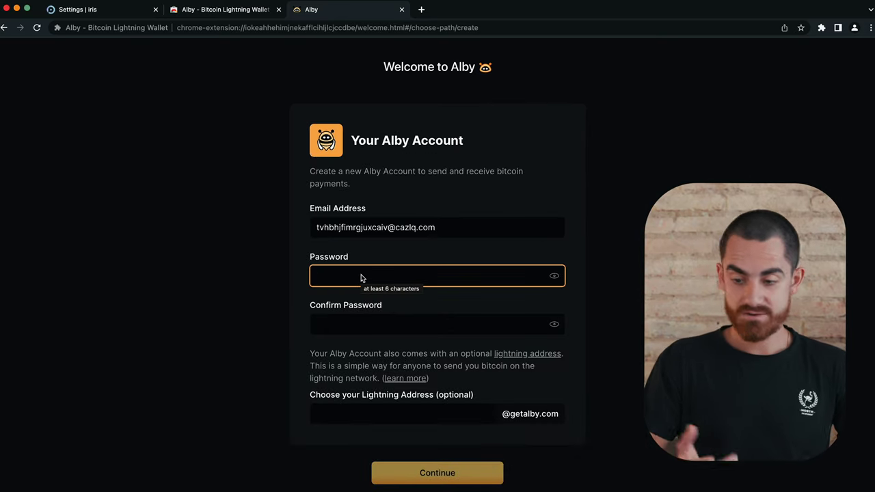
text(•••••)
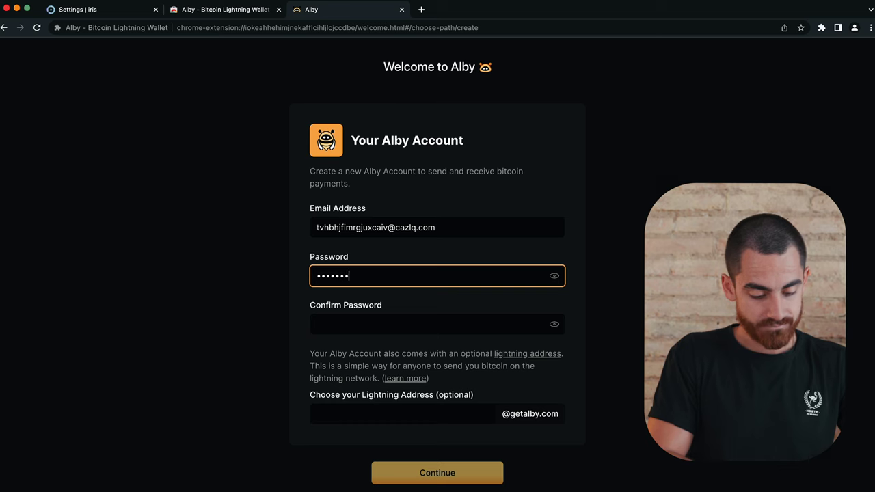
key(Tab)
text(•••••••••)
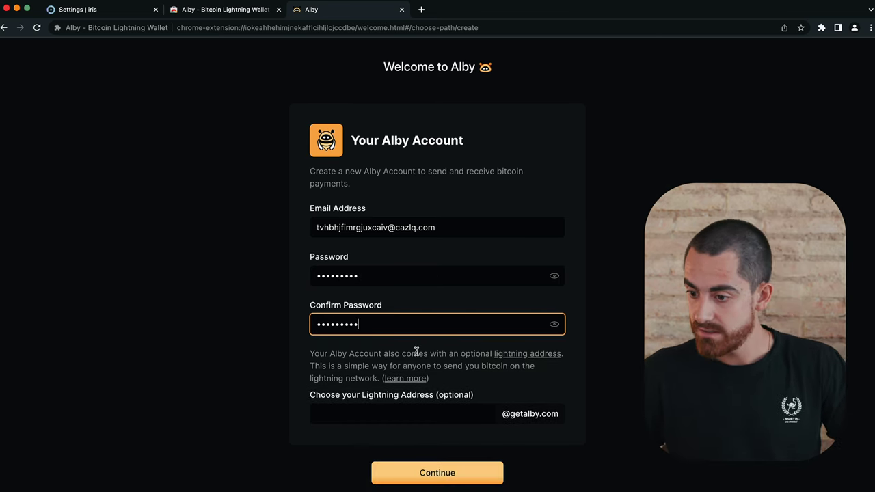
Step: Choose the account's lightning address, extend it with 123 and submit the Alby sign-up form
click(463, 418)
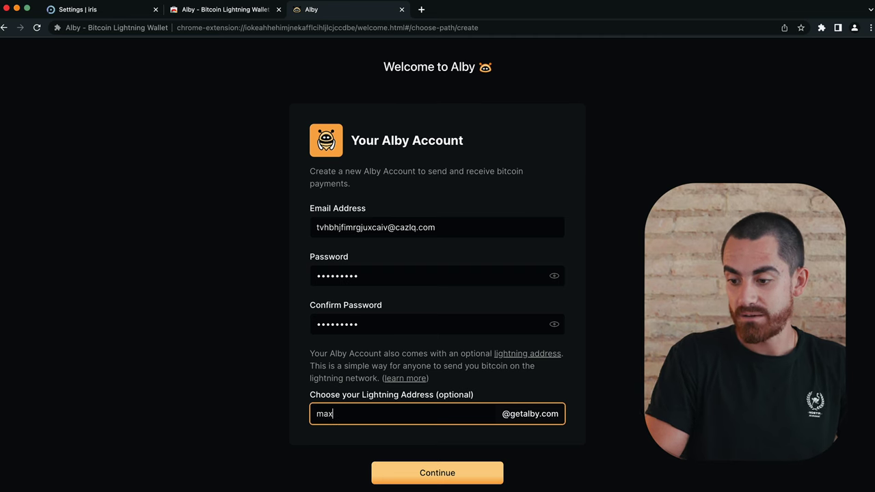
click(466, 480)
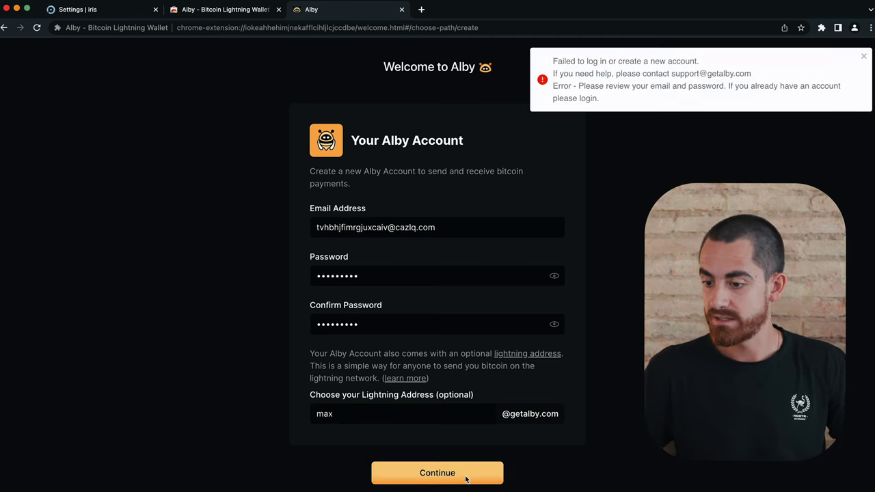
click(349, 412)
text(123)
click(418, 473)
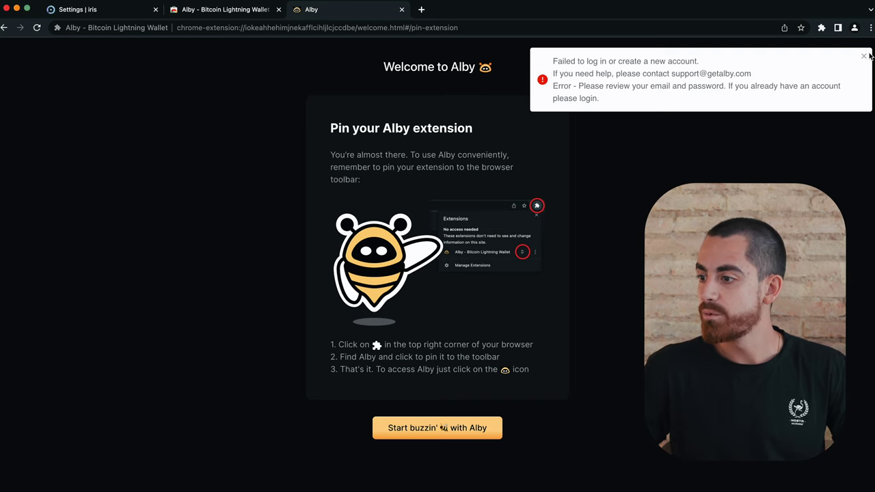
Step: Dismiss the error notice and pin the Alby extension to the browser toolbar
click(864, 56)
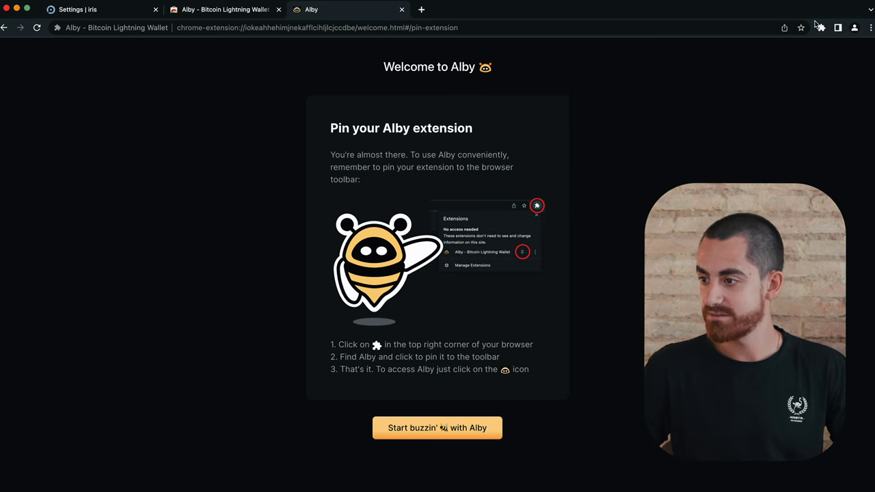
click(821, 27)
click(796, 91)
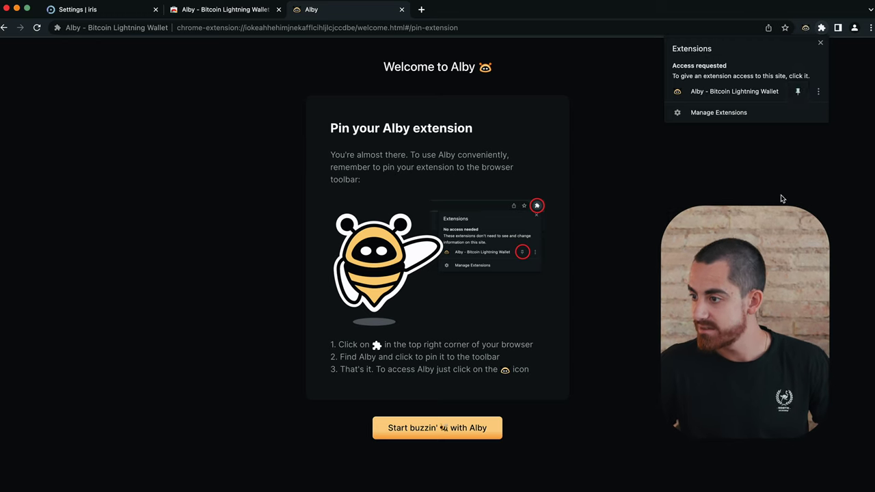
click(781, 195)
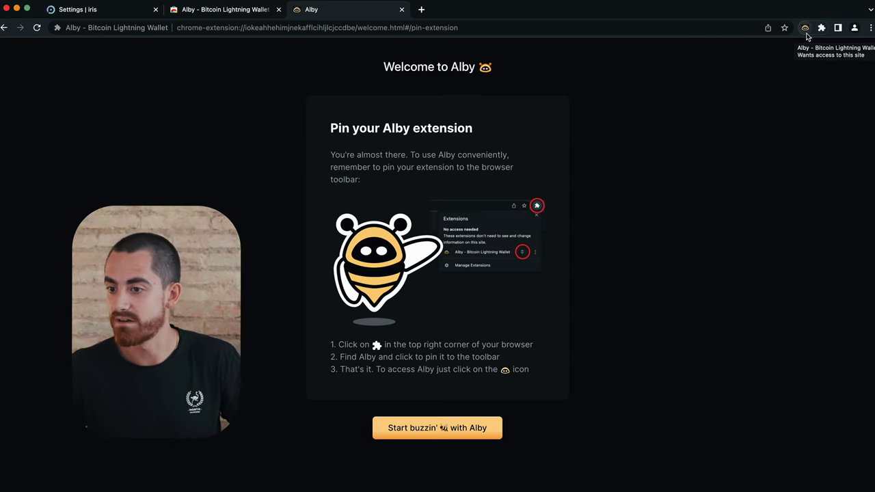
Step: Open the Alby extension's settings page and go to its Nostr section
click(804, 28)
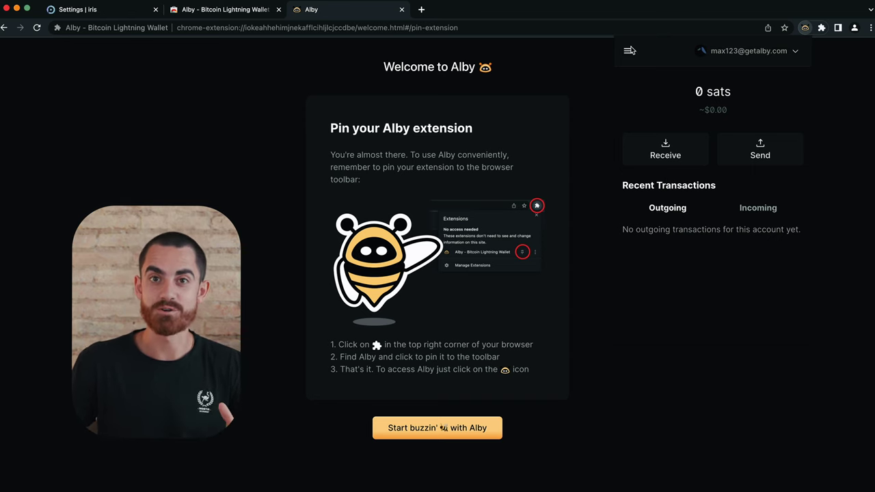
click(630, 50)
click(673, 127)
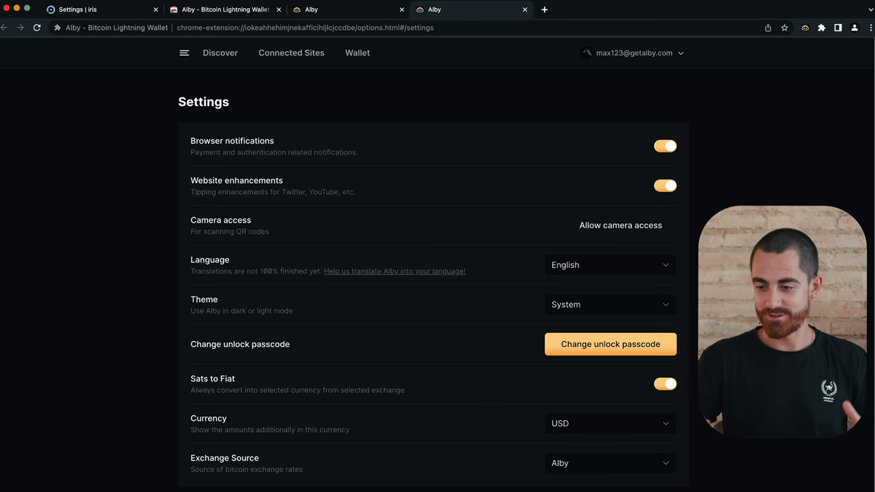
scroll(403, 205, down, 10)
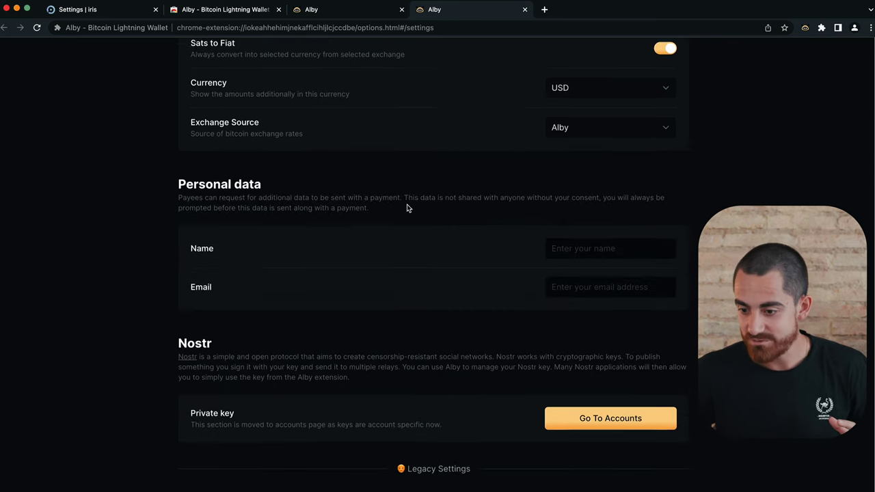
scroll(407, 208, down, 5)
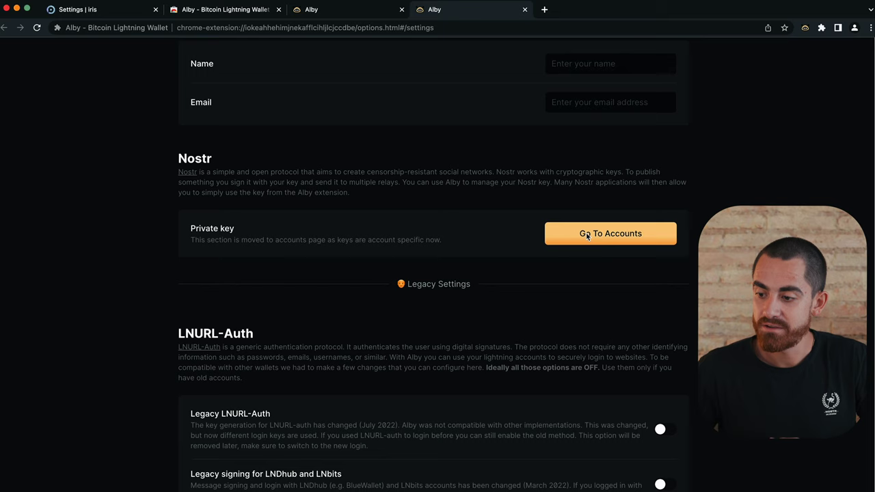
Step: Go to the Alby accounts and open the wallet account's Nostr key management section
click(611, 237)
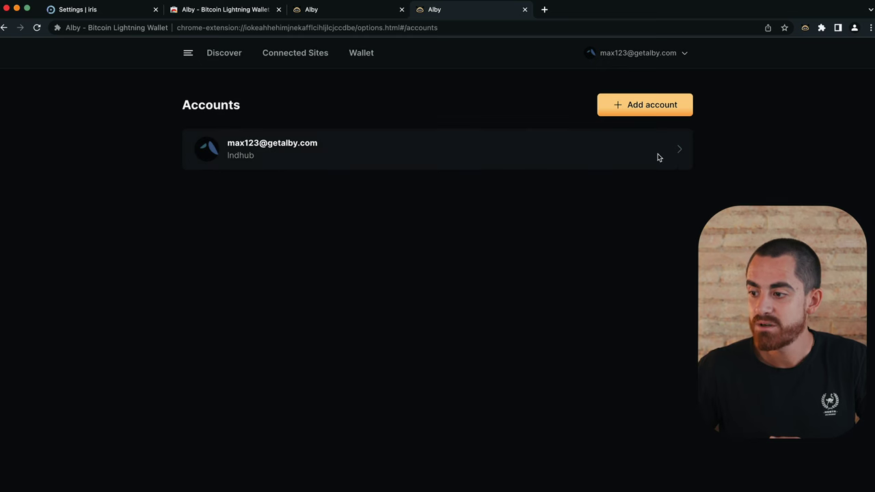
click(679, 153)
scroll(677, 152, down, 4)
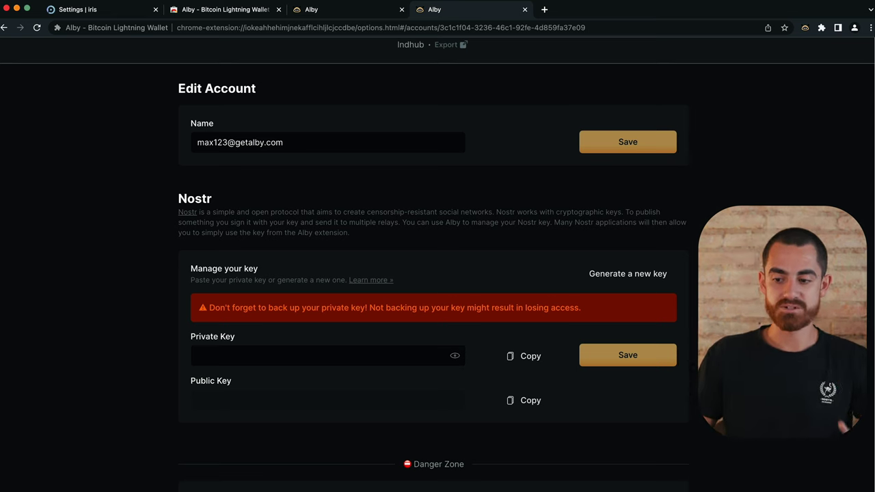
Step: Copy the nsec private key from the Iris settings, paste it into Alby's Nostr private key field and reveal it
click(307, 362)
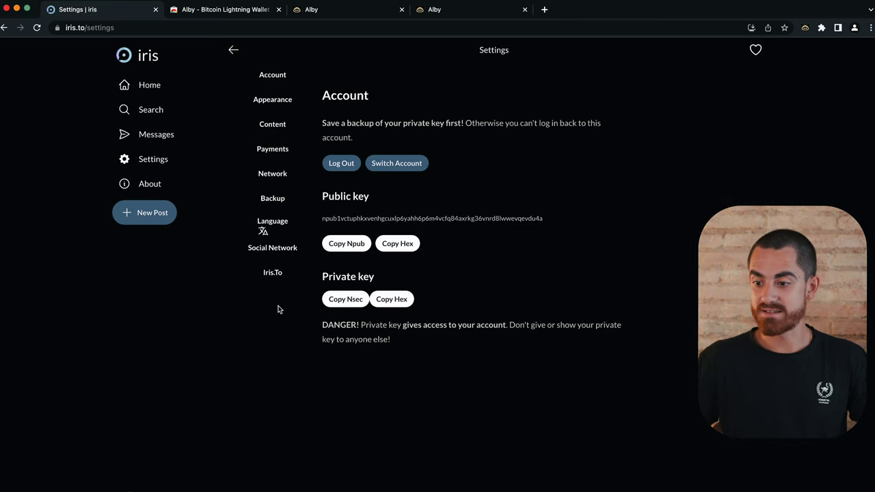
click(345, 299)
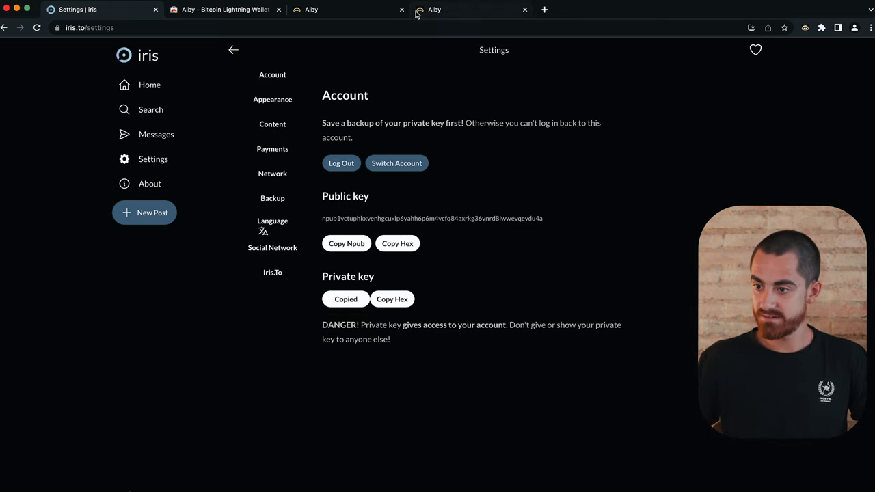
click(438, 12)
key(super+v)
click(456, 357)
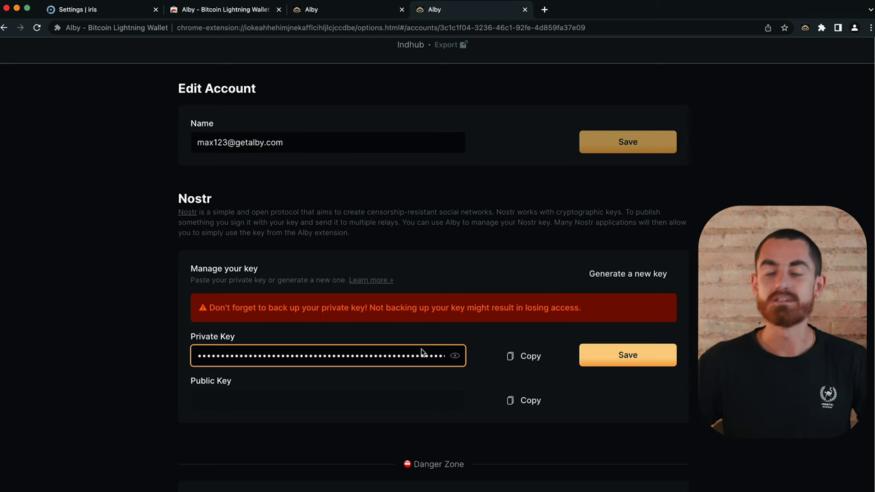
click(457, 357)
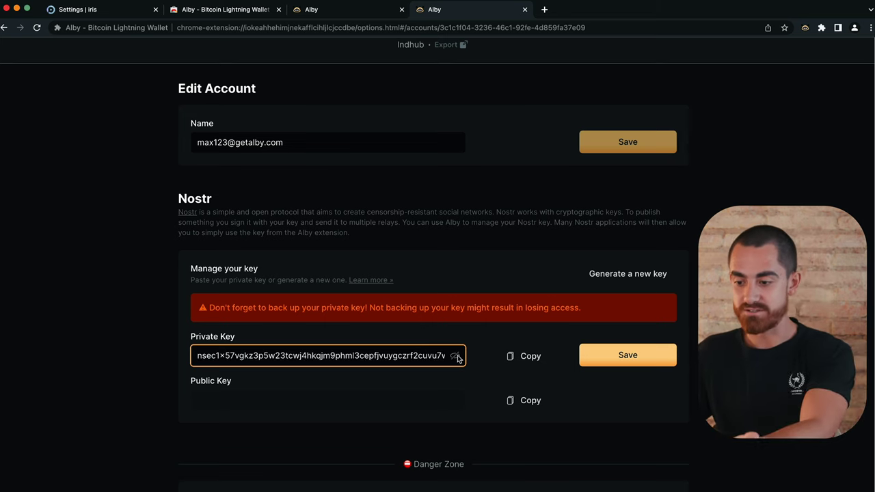
Step: Hide the revealed private key and save it to the Alby account
click(454, 356)
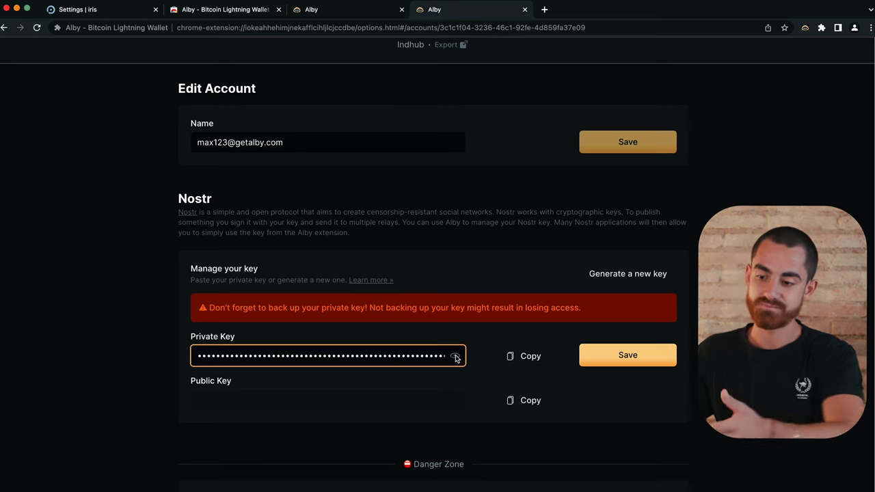
click(610, 364)
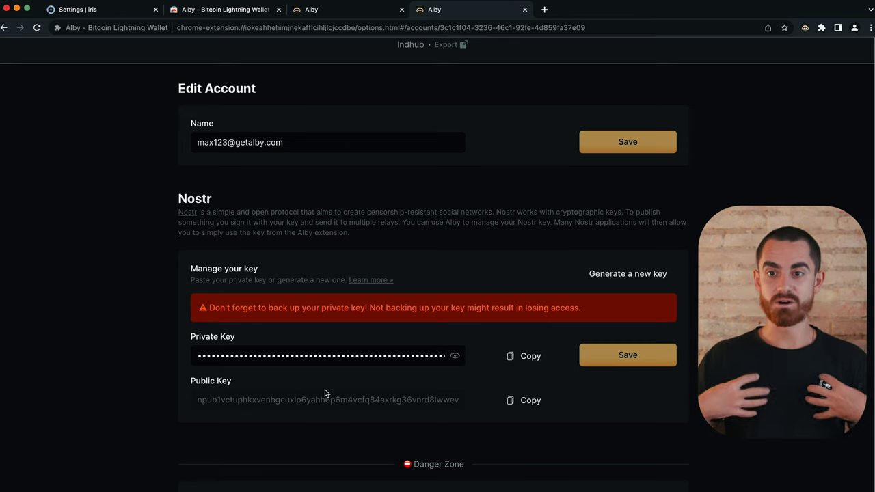
Step: Look up the public key copied from Alby in the Iris search and check that profile's following list
click(514, 402)
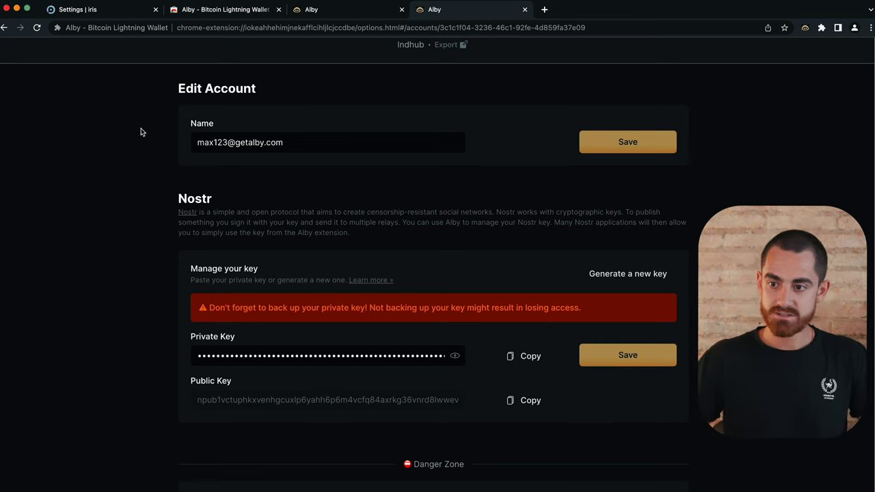
click(108, 13)
click(140, 85)
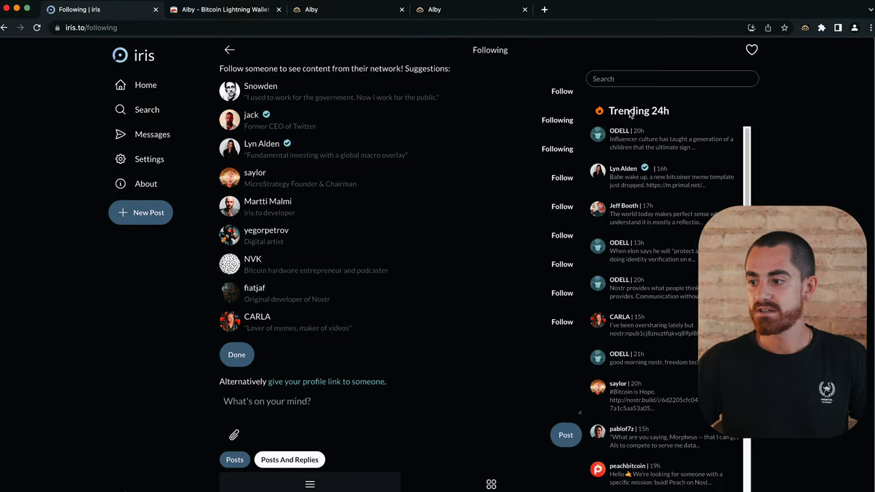
click(618, 78)
key(super+v)
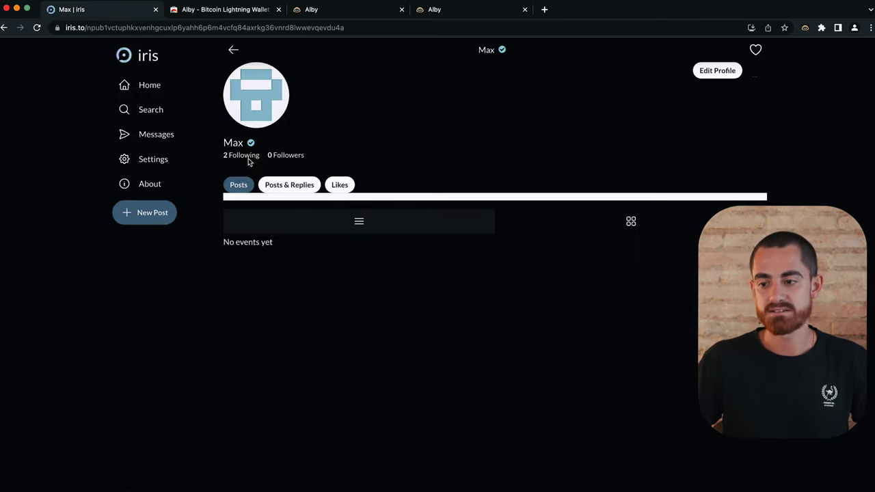
click(248, 158)
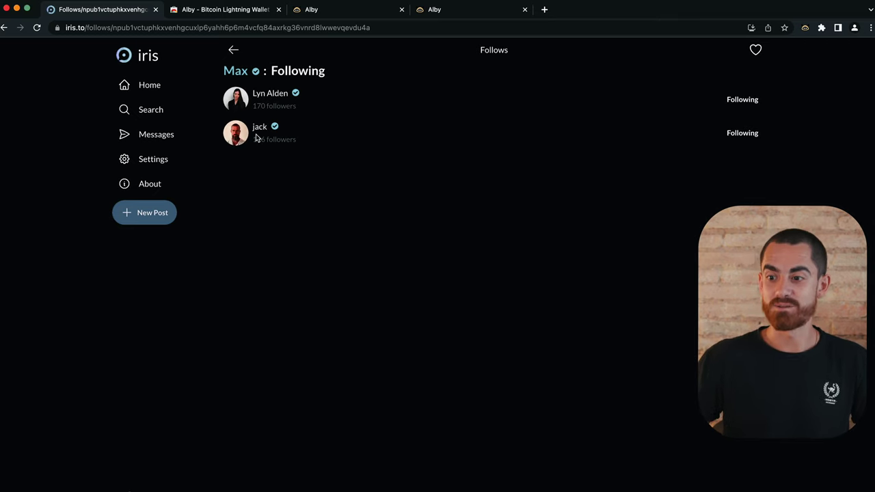
click(234, 50)
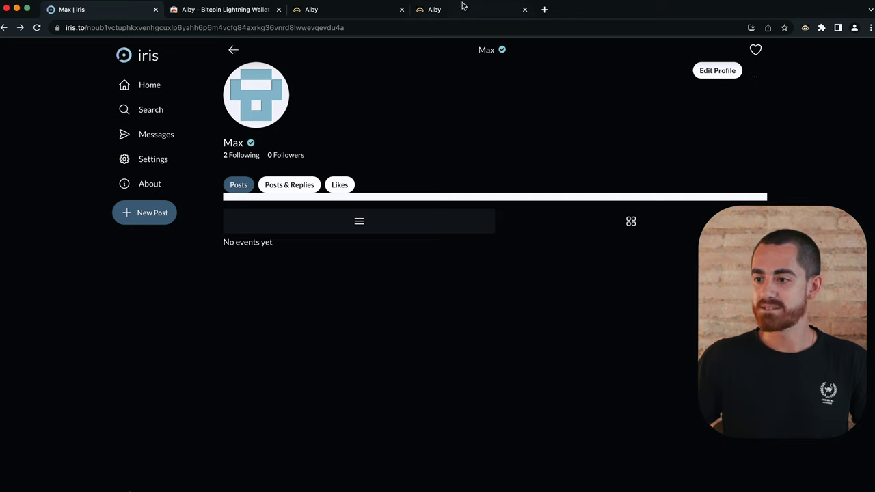
Step: Return to the Alby account page and review its account information and the warning about backing up the private key
click(444, 9)
scroll(680, 335, down, 1)
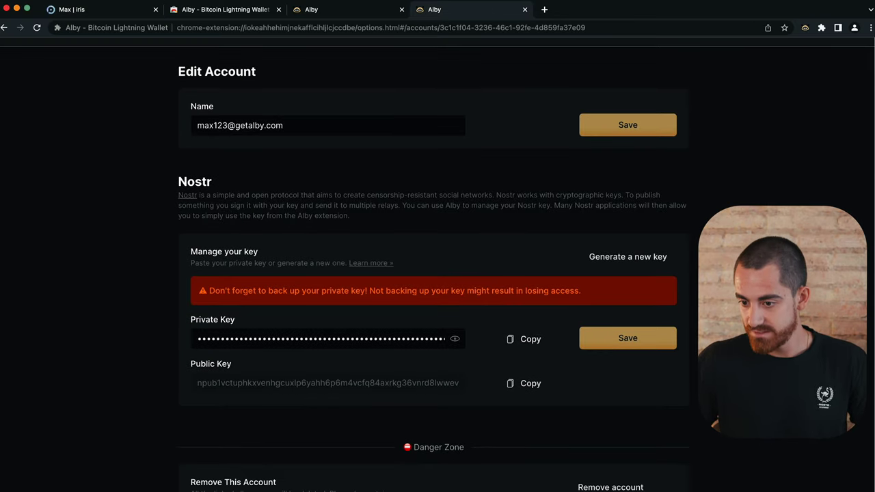
scroll(438, 268, up, 5)
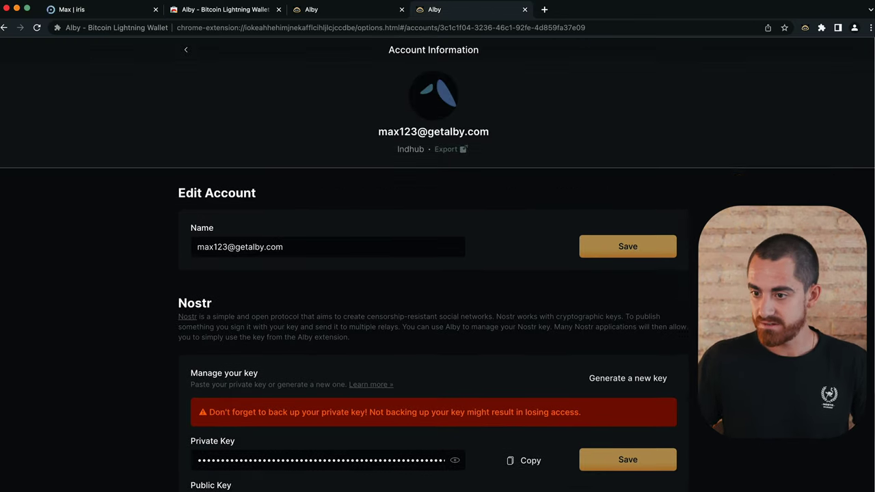
scroll(437, 269, down, 5)
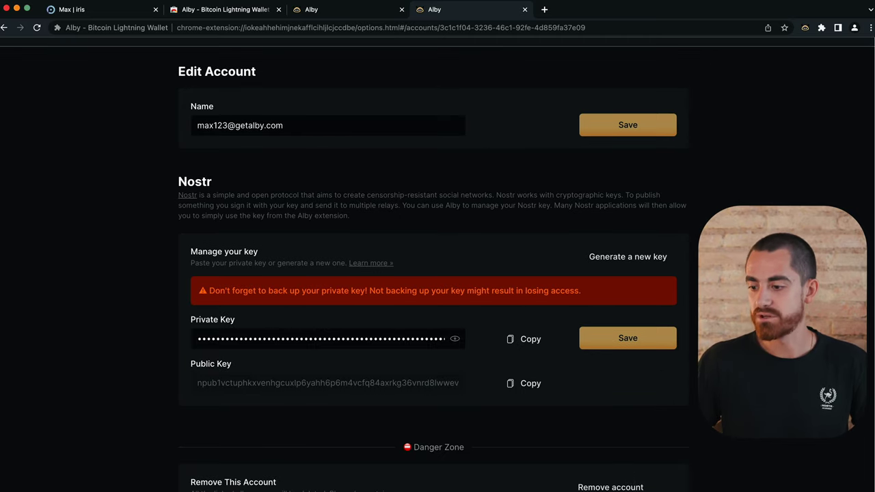
scroll(625, 390, up, 5)
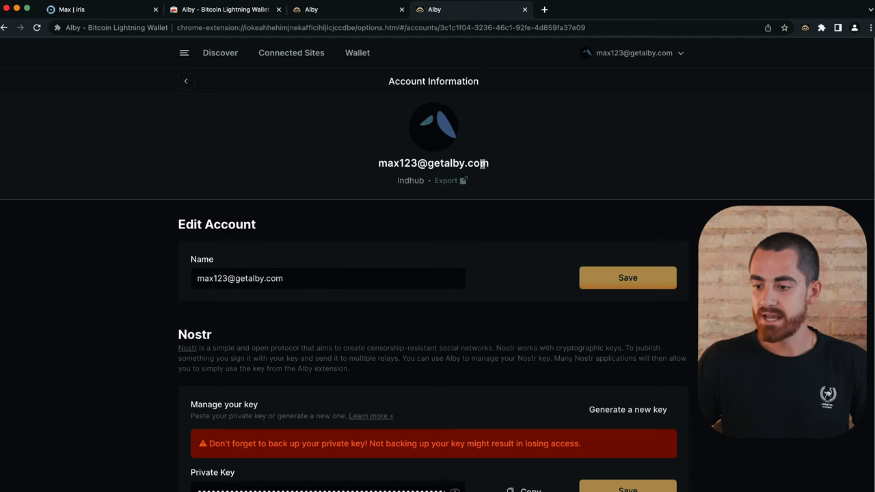
scroll(565, 425, down, 1)
drag(525, 429, 248, 428)
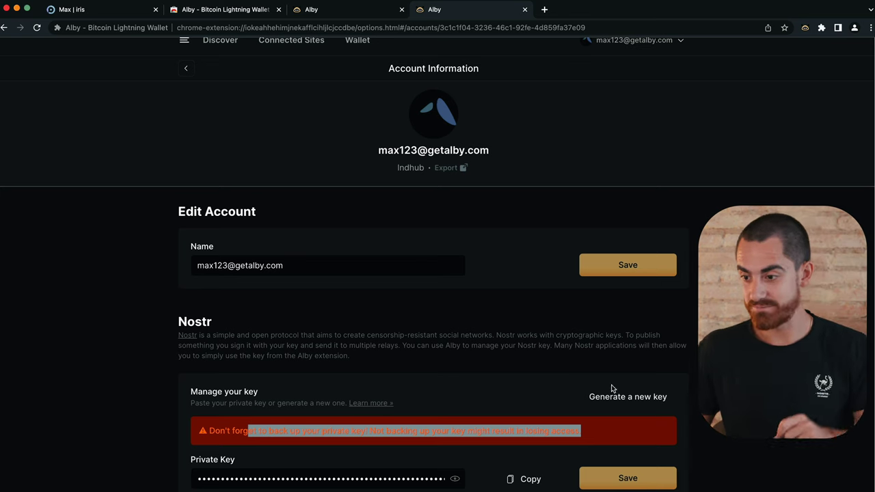
click(558, 373)
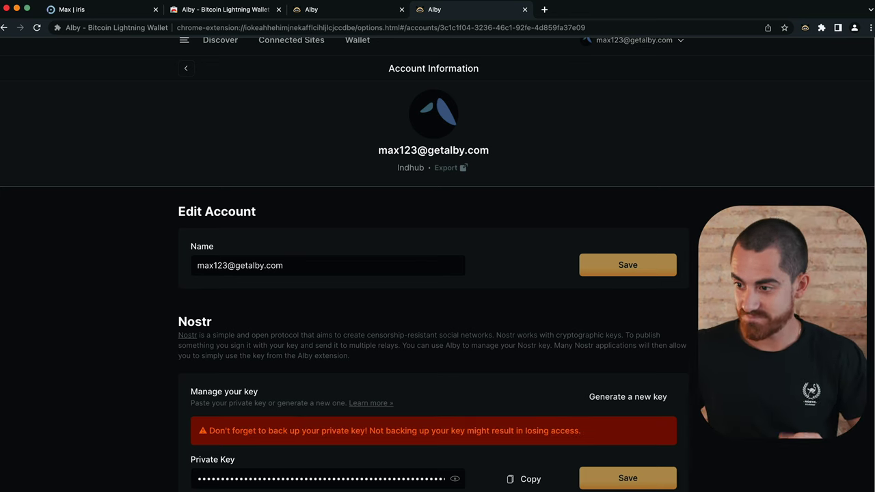
Step: Close both Alby extension pages and return to the Iris profile
click(525, 9)
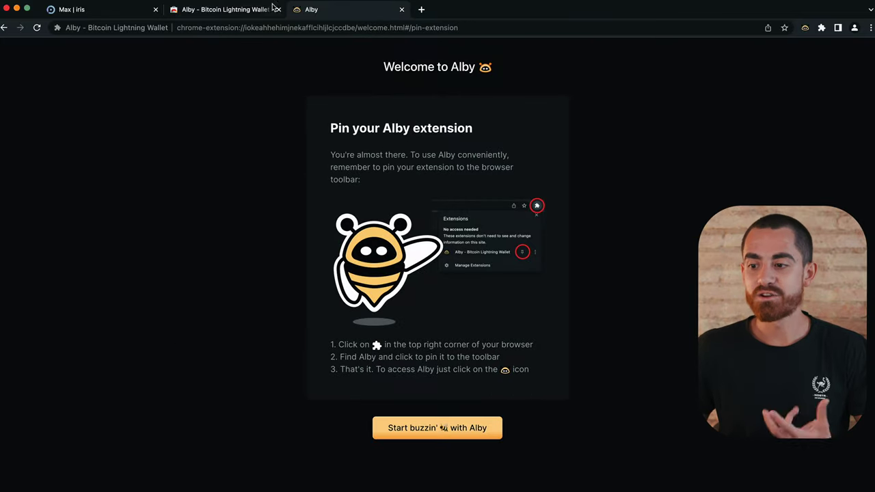
click(402, 9)
click(103, 9)
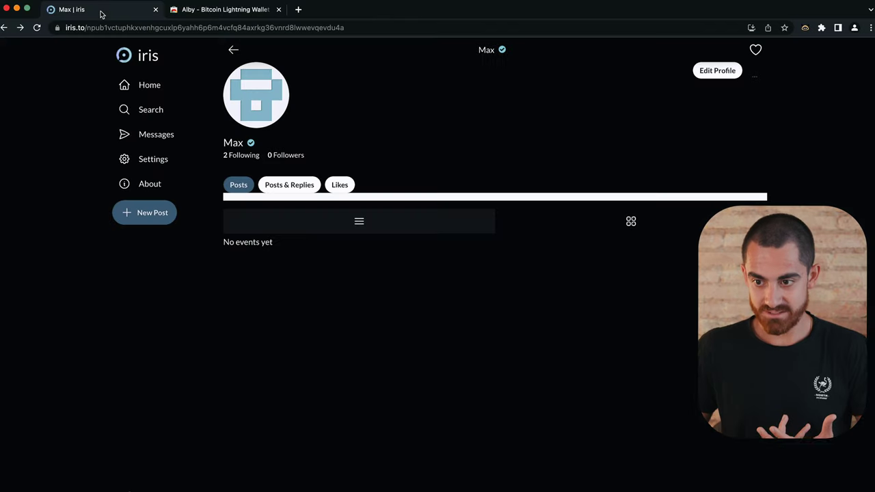
Step: Publish a new Iris post reading "Hi this is my first post on Nostr. Pura Vida" and check it in the home feed
click(144, 85)
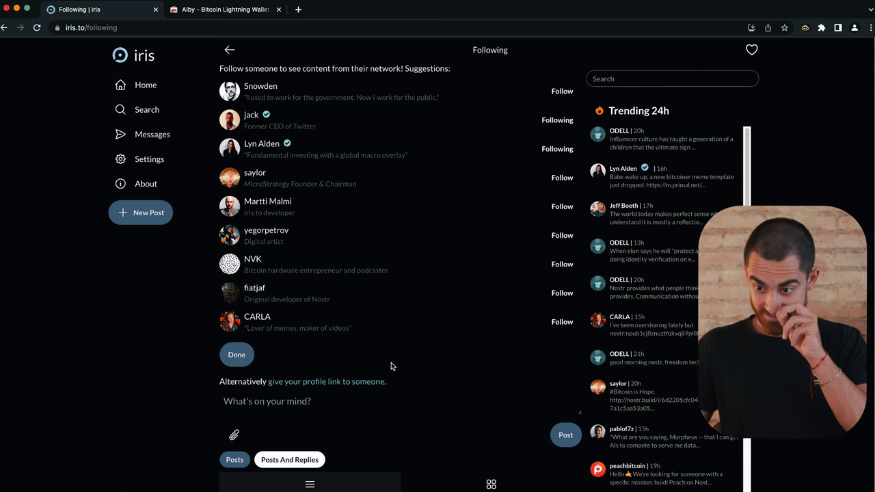
click(148, 212)
text(Hi this is my fi)
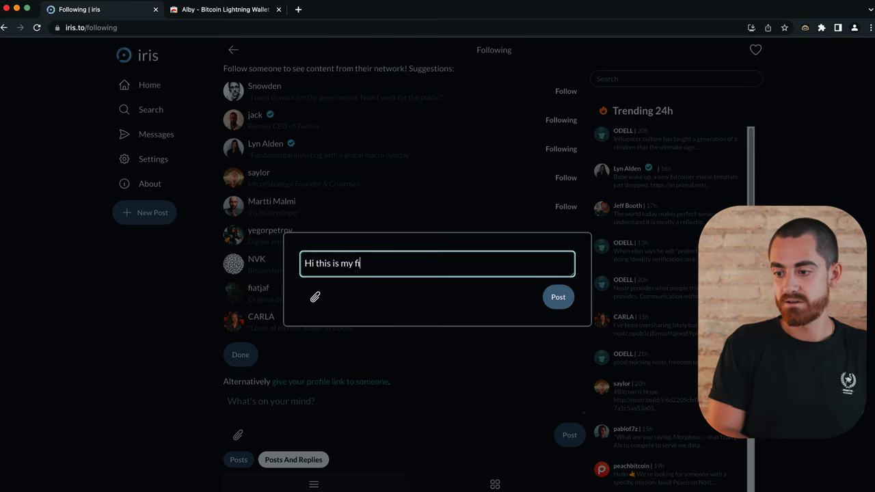
text(rst post on )
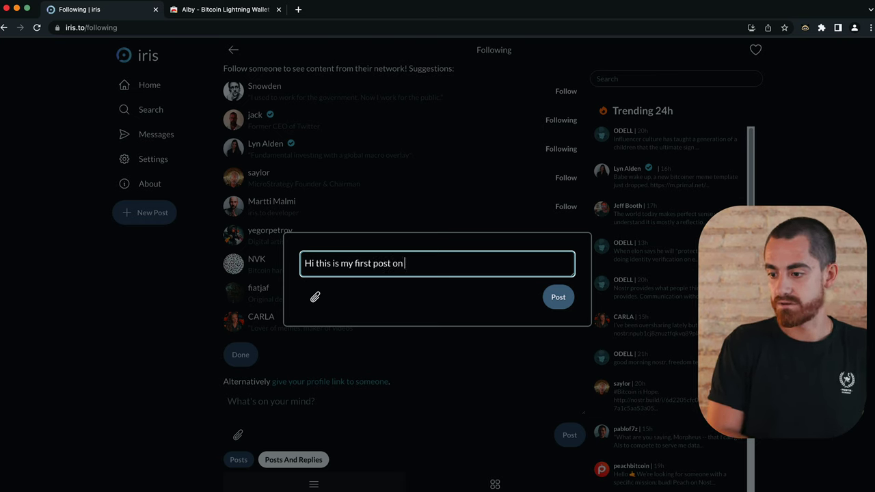
text(Nostr. )
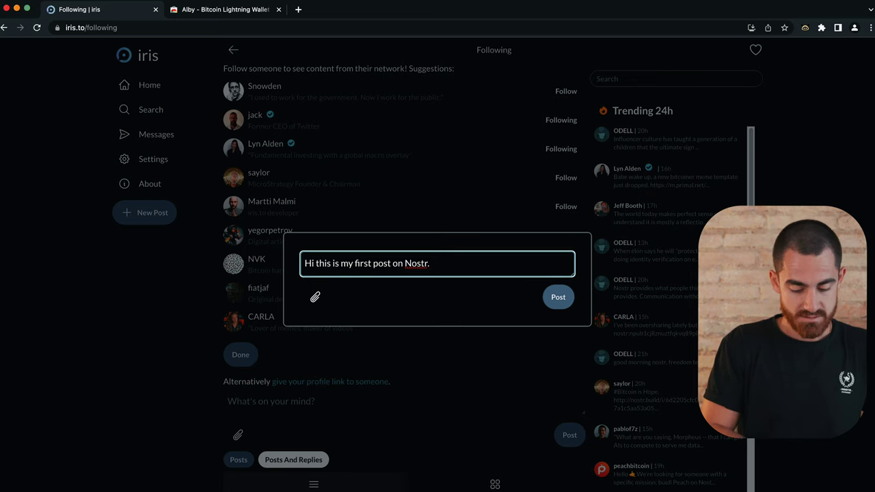
text(PO)
text(ra Vida)
key(Return)
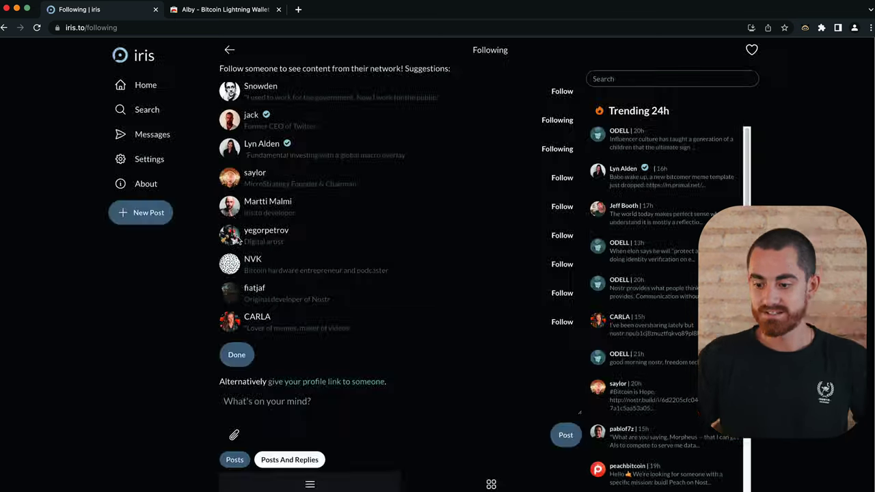
scroll(246, 308, down, 3)
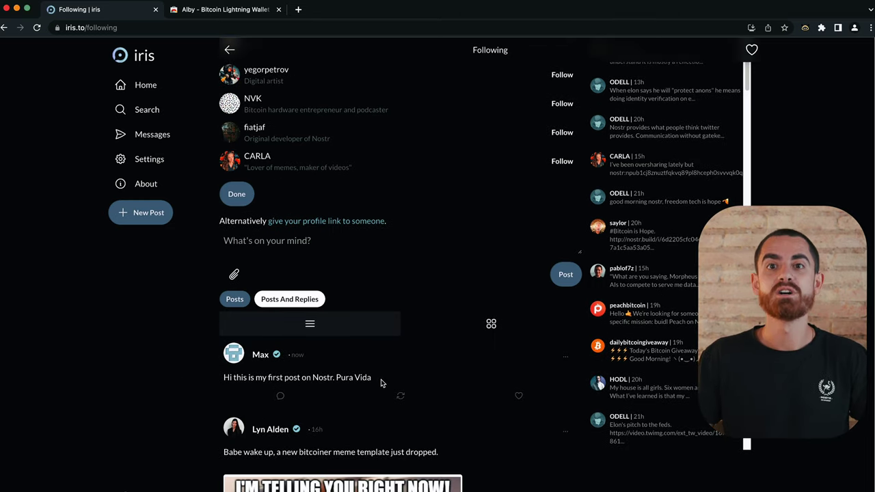
scroll(382, 383, down, 3)
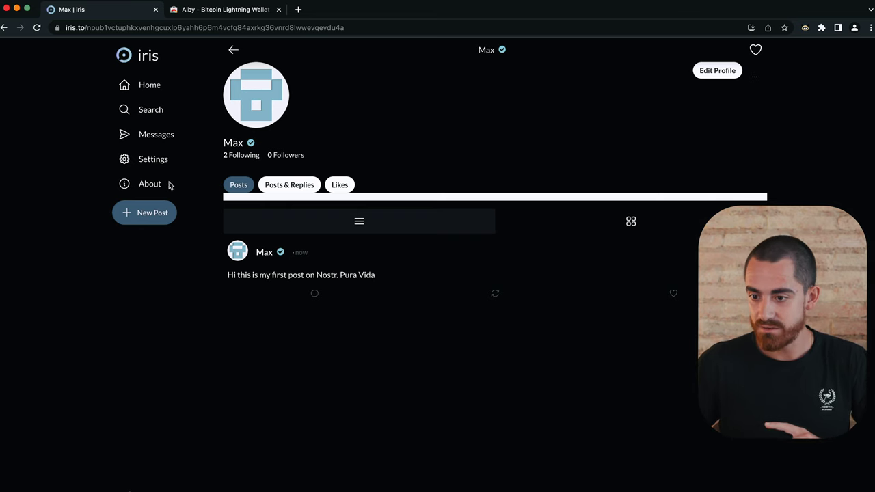
Step: Log out of the account from the Iris settings and confirm the logout
click(154, 164)
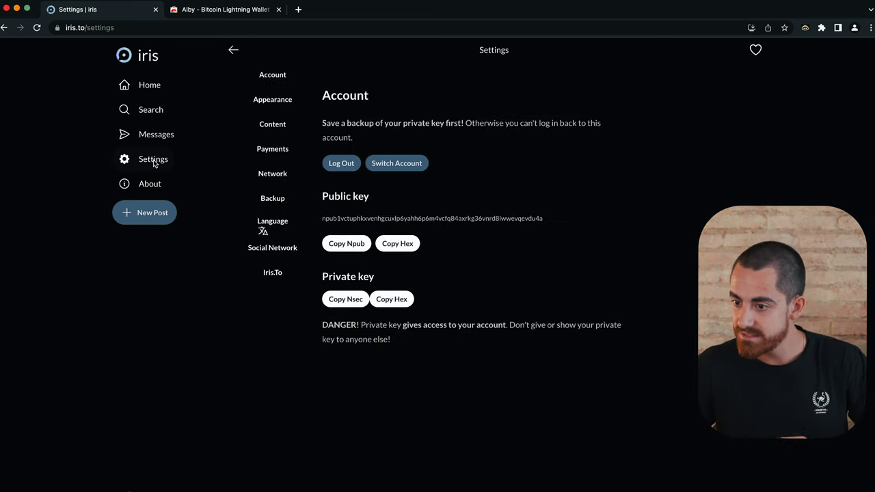
click(342, 163)
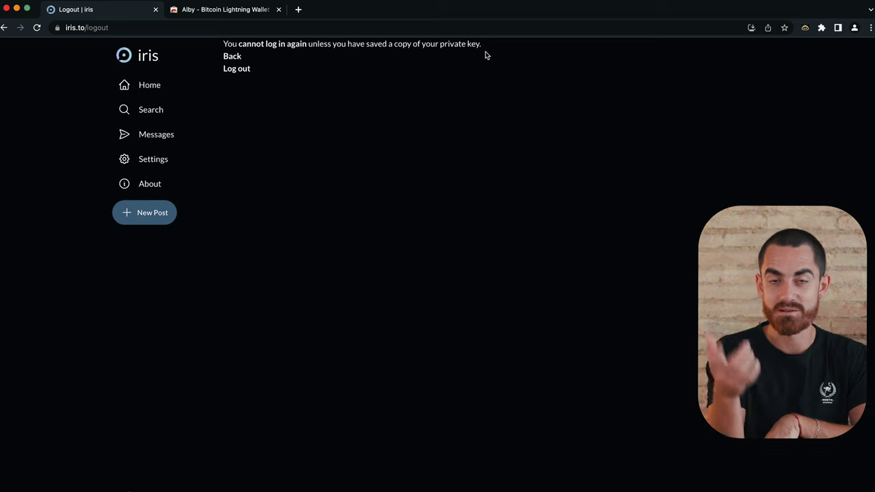
click(235, 70)
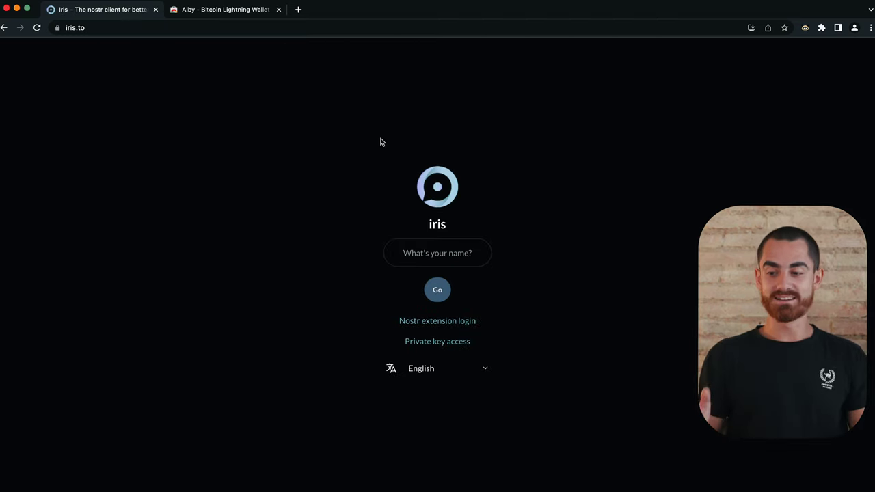
Step: Log in to Iris with the Nostr extension, connecting iris.to to Alby and allowing it to read the public key
click(436, 344)
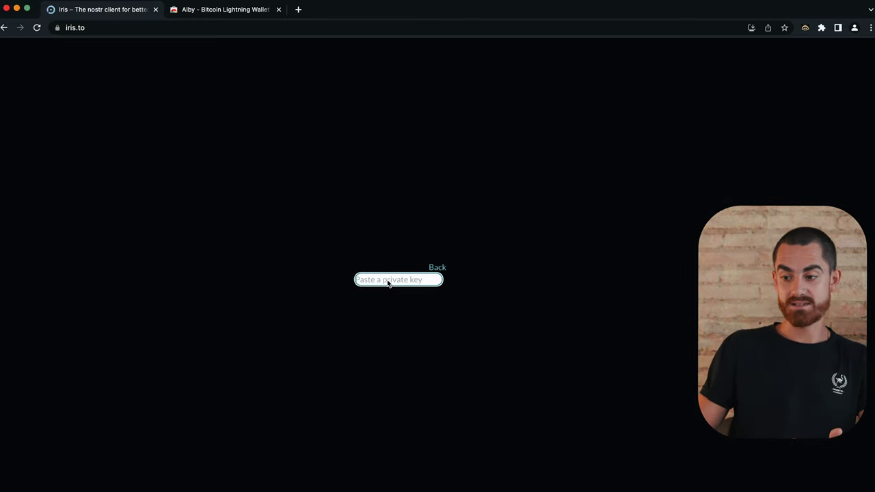
click(438, 269)
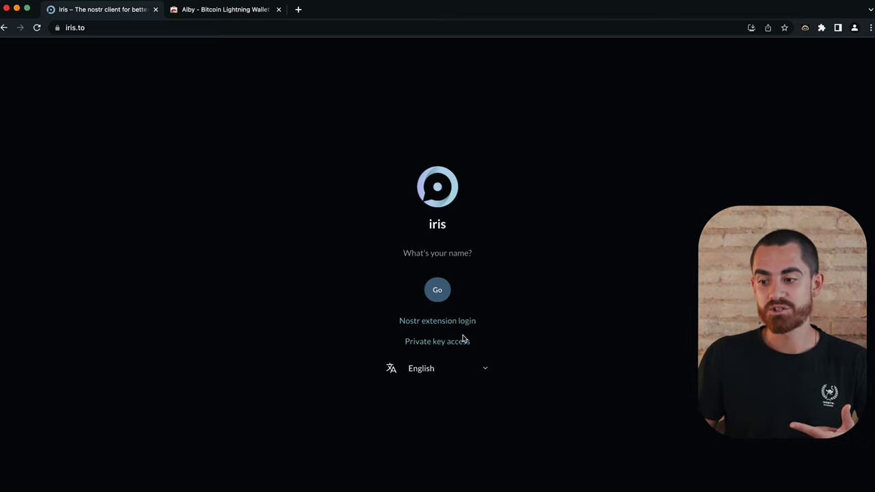
click(443, 326)
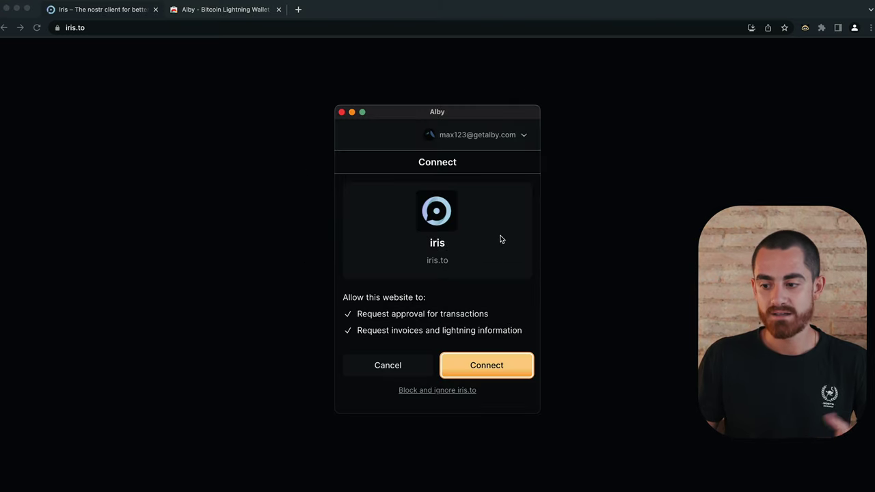
click(491, 373)
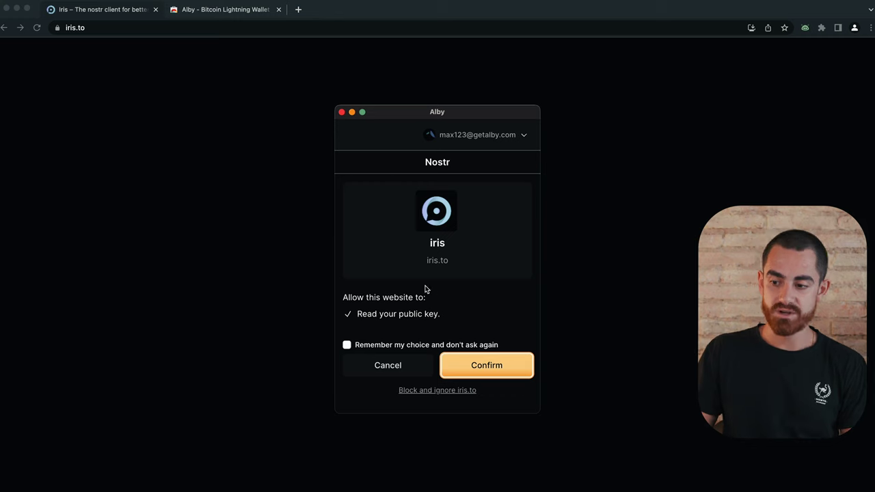
click(485, 364)
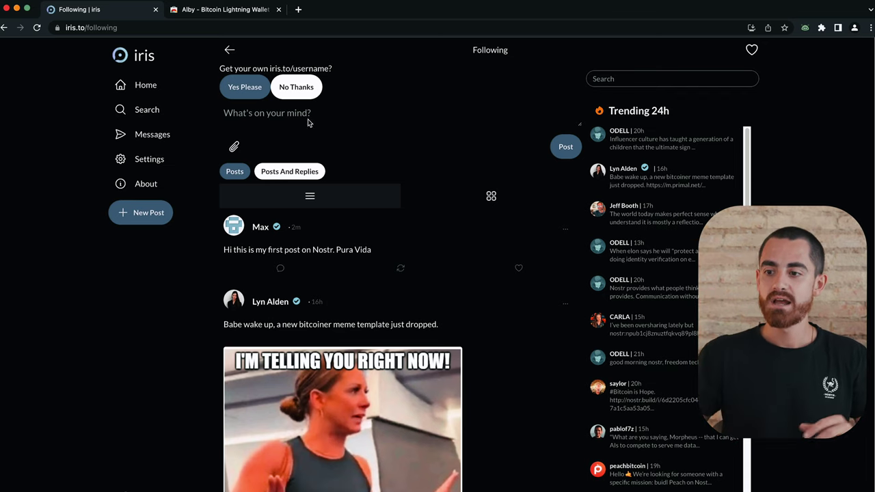
Step: Search the web for "snort social" in a new tab, open the Snort - Nostr site and browse its global feed
click(298, 10)
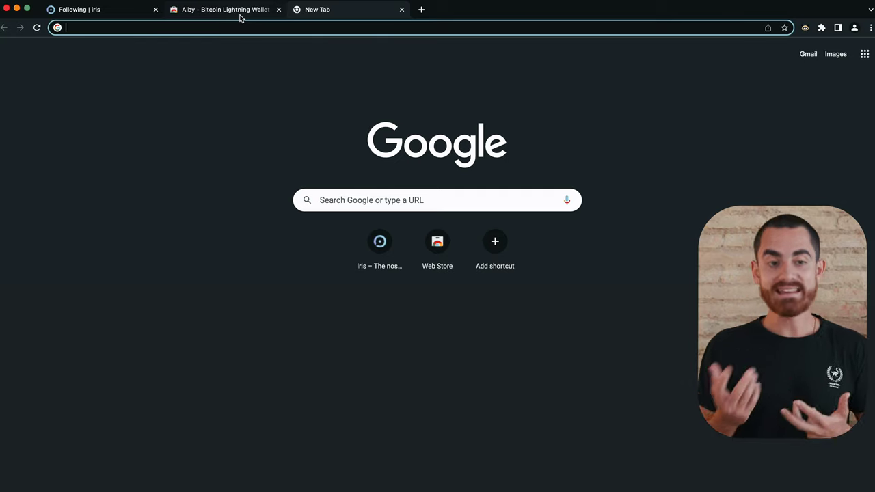
text(snort)
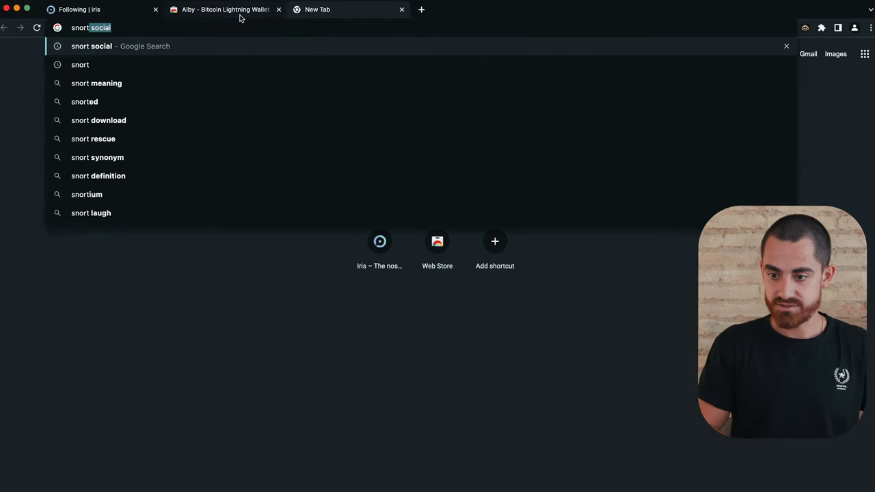
key(Return)
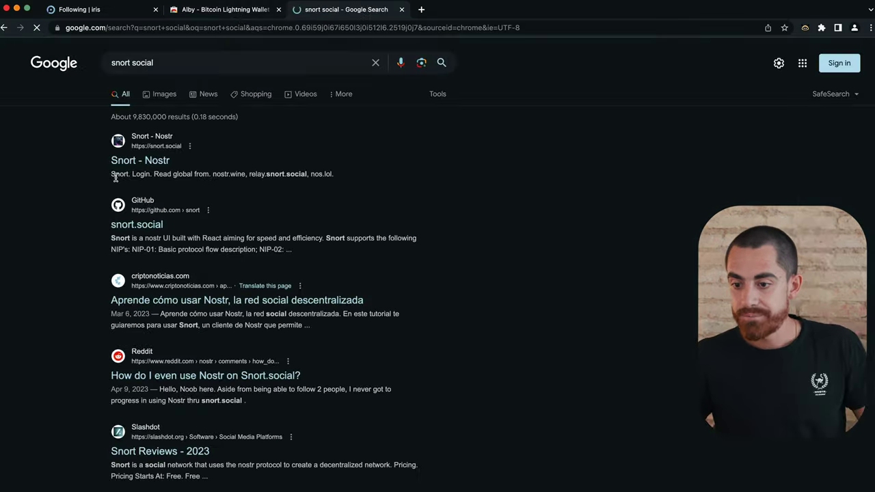
click(135, 161)
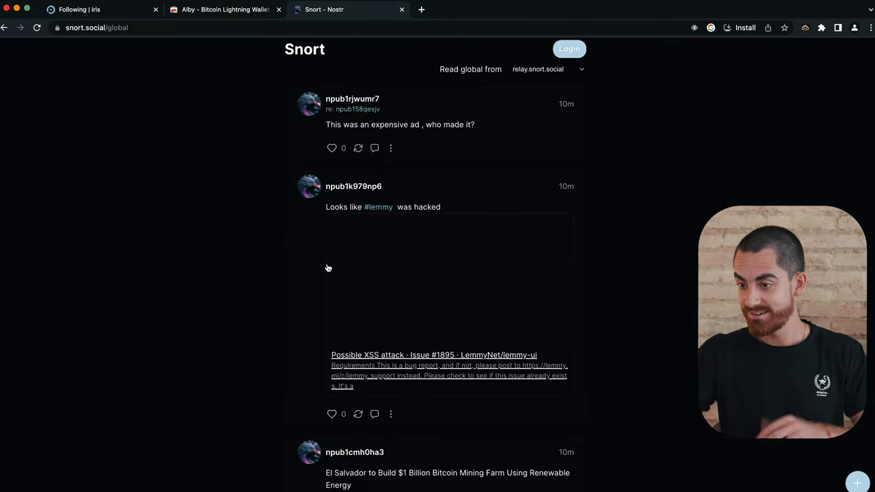
scroll(463, 351, down, 3)
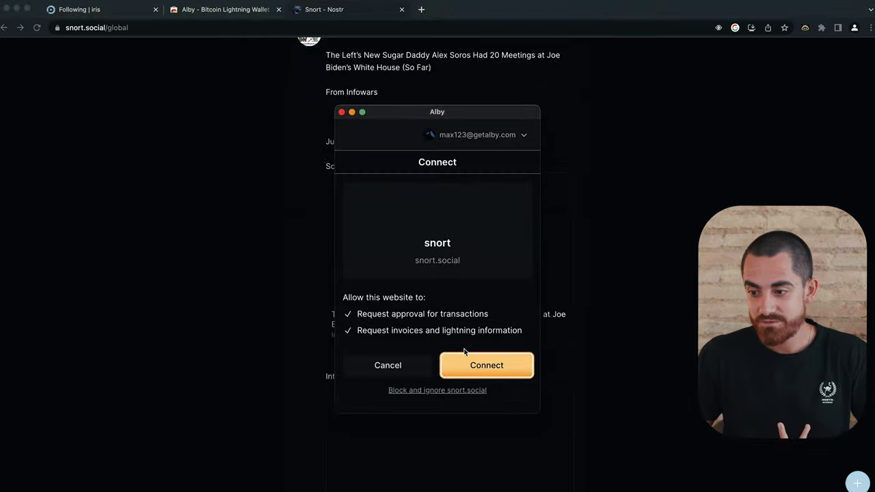
Step: Connect snort.social to Alby and log in to Snort with the extension, allowing it to read the public key and sign the client authentication
scroll(269, 200, up, 6)
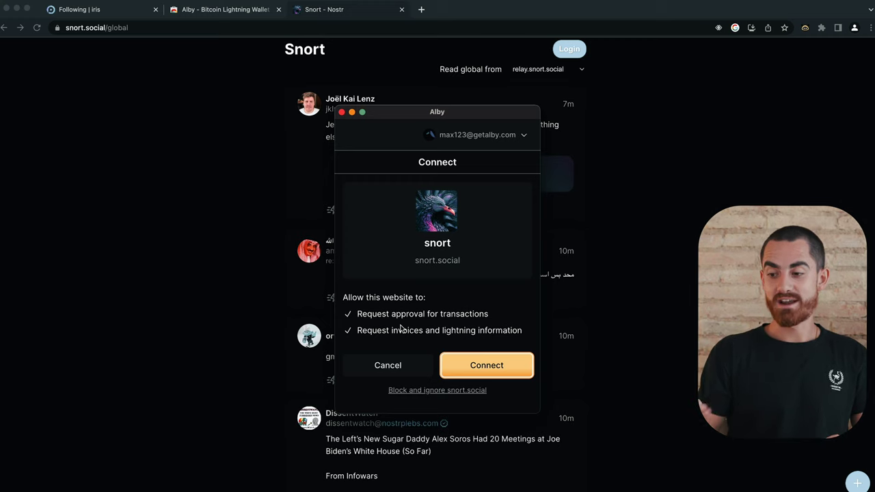
click(509, 368)
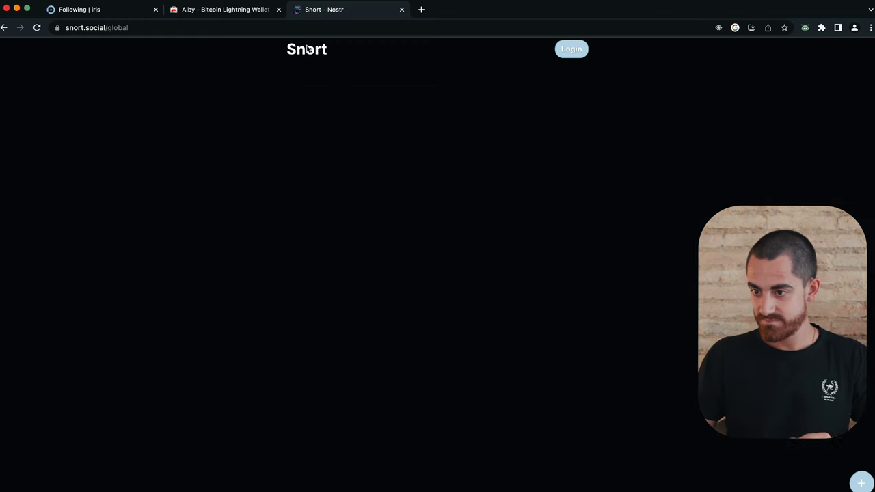
click(573, 51)
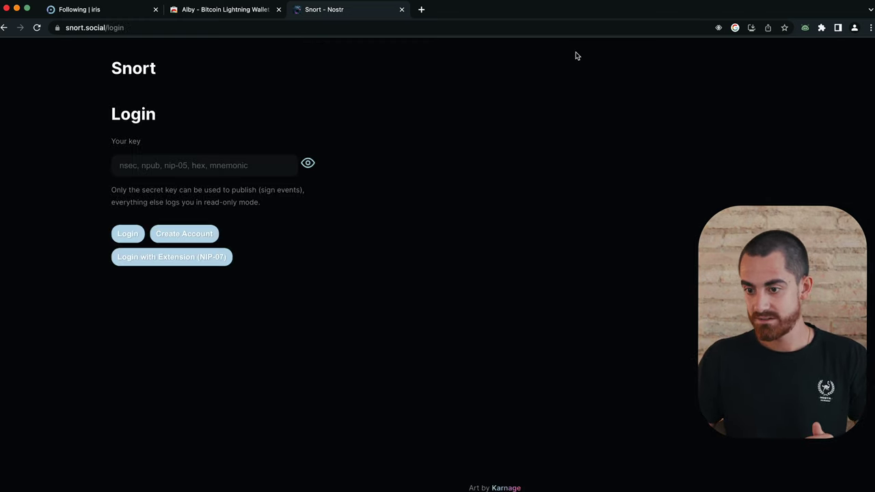
click(164, 263)
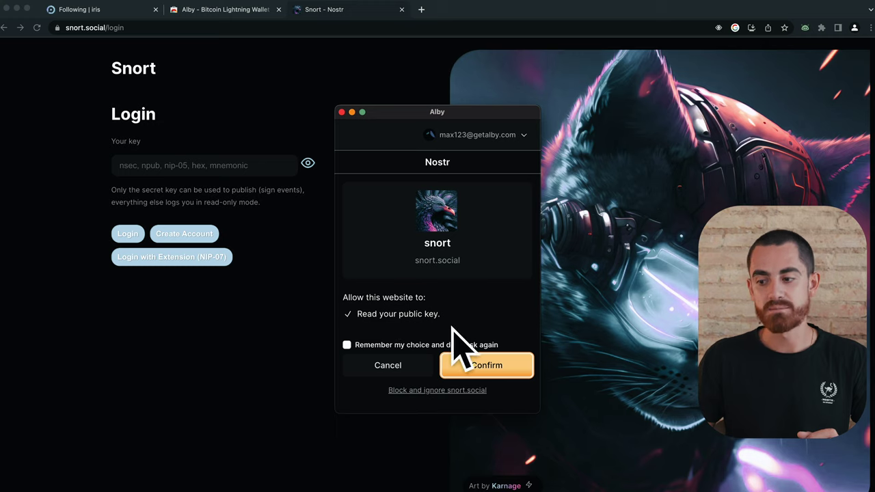
click(486, 367)
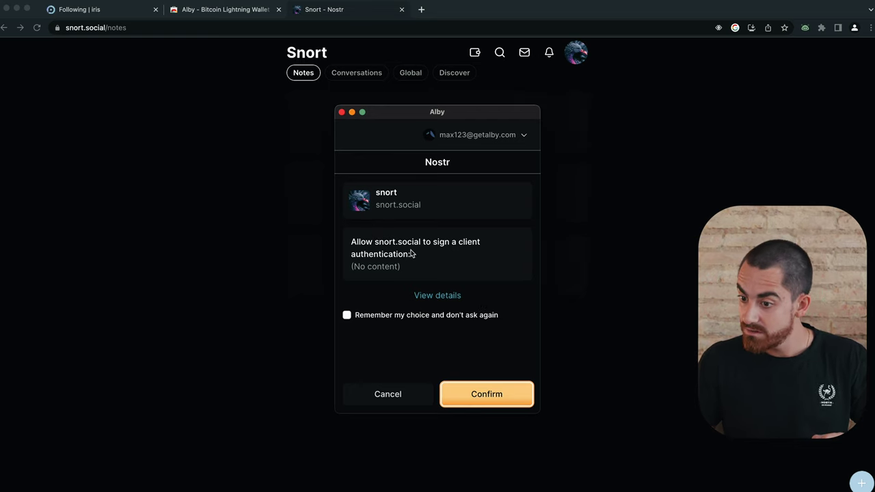
click(490, 396)
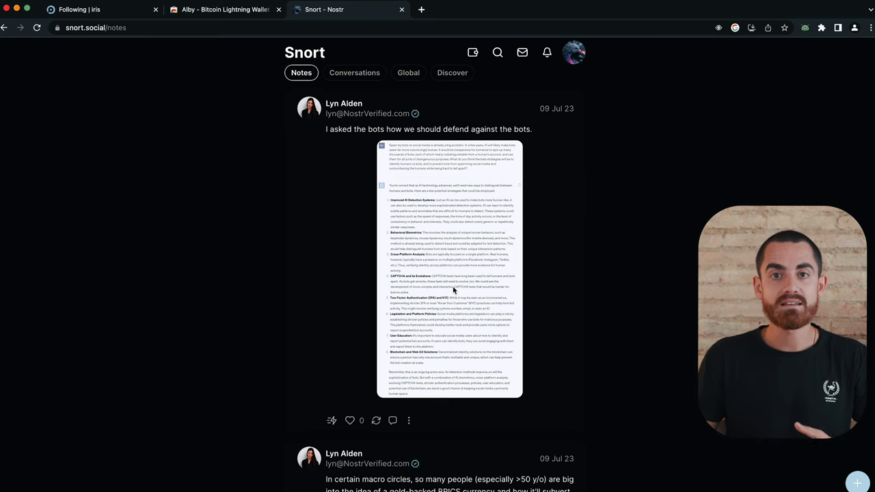
Step: Look through the Snort notes feed, open the logged-in account's profile and copy its public key
scroll(393, 306, down, 5)
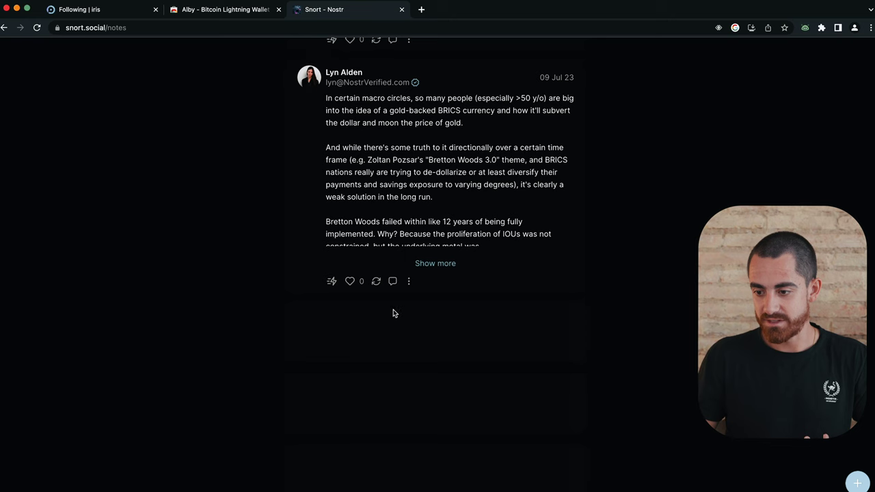
scroll(395, 314, down, 1)
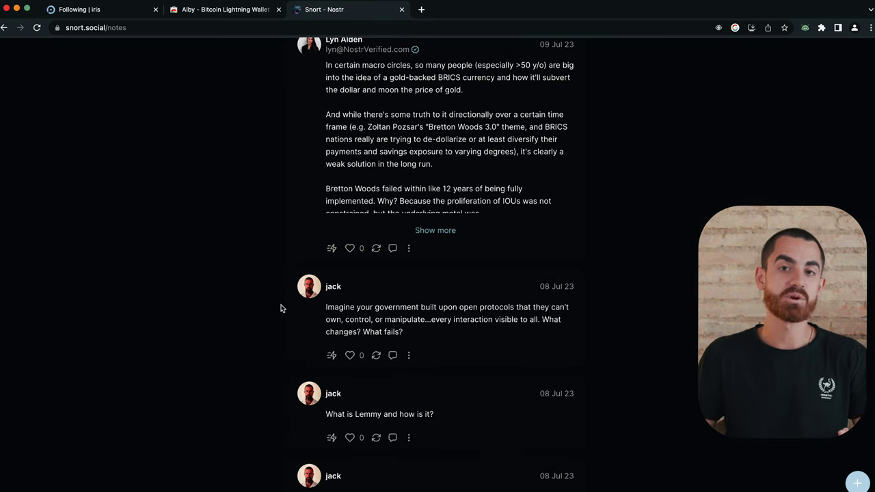
scroll(304, 307, up, 10)
click(571, 57)
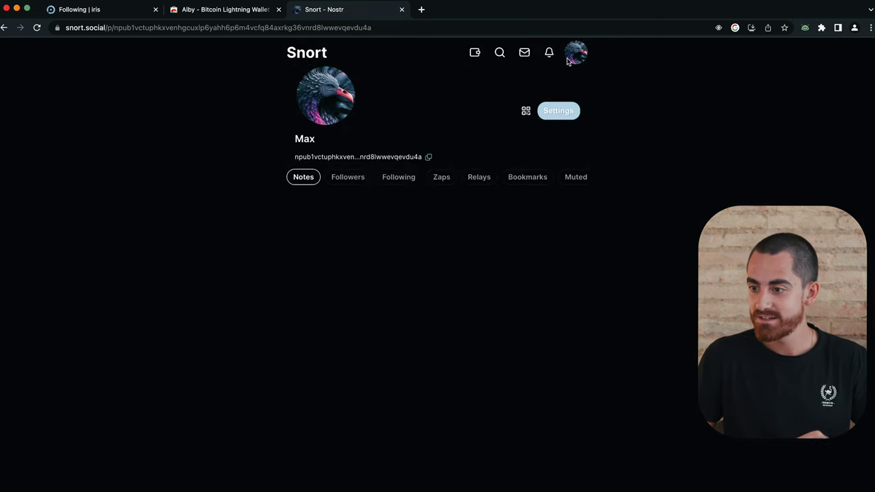
click(264, 143)
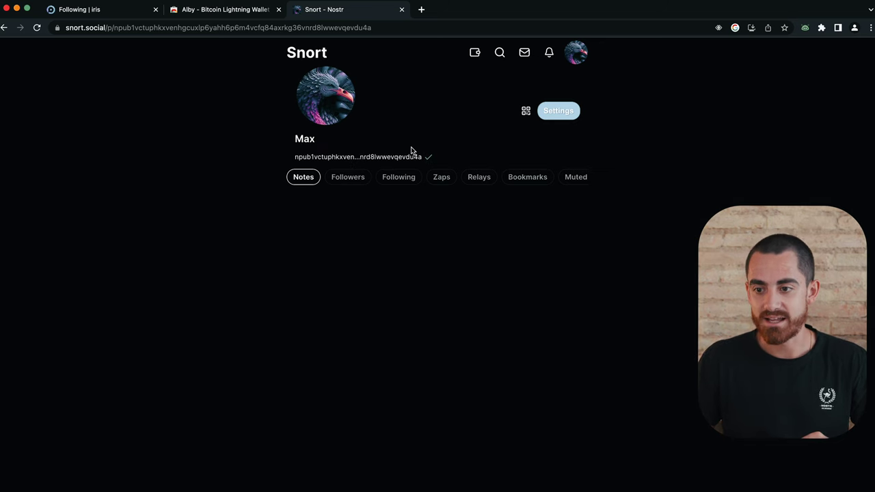
Step: Compare the public key in the Iris account settings with the Snort profile's key, placing the Snort tab beside the Iris tab
click(103, 11)
click(145, 161)
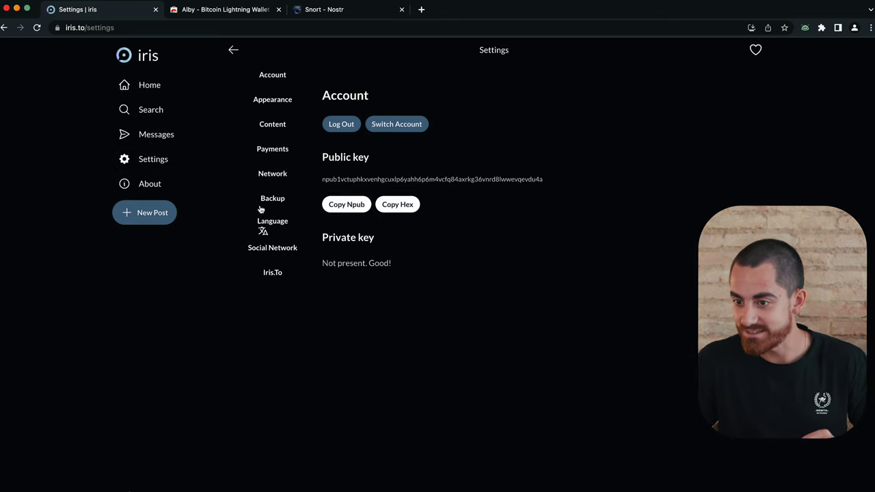
drag(322, 11, 213, 11)
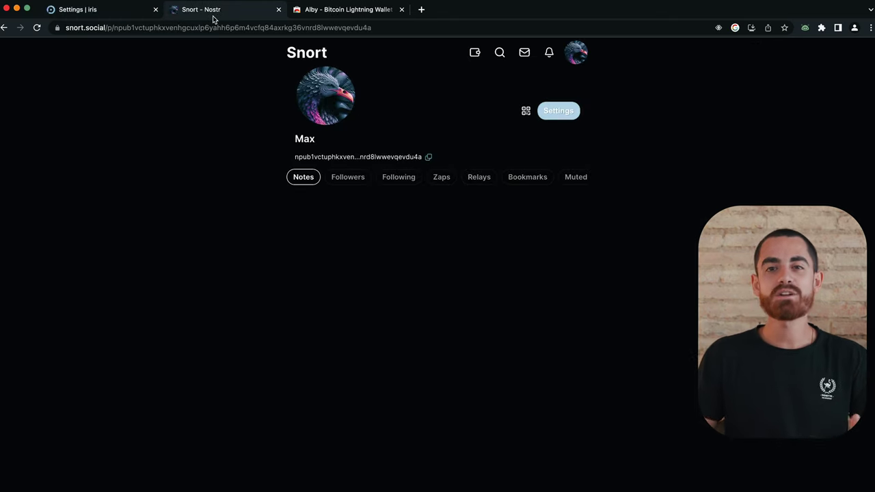